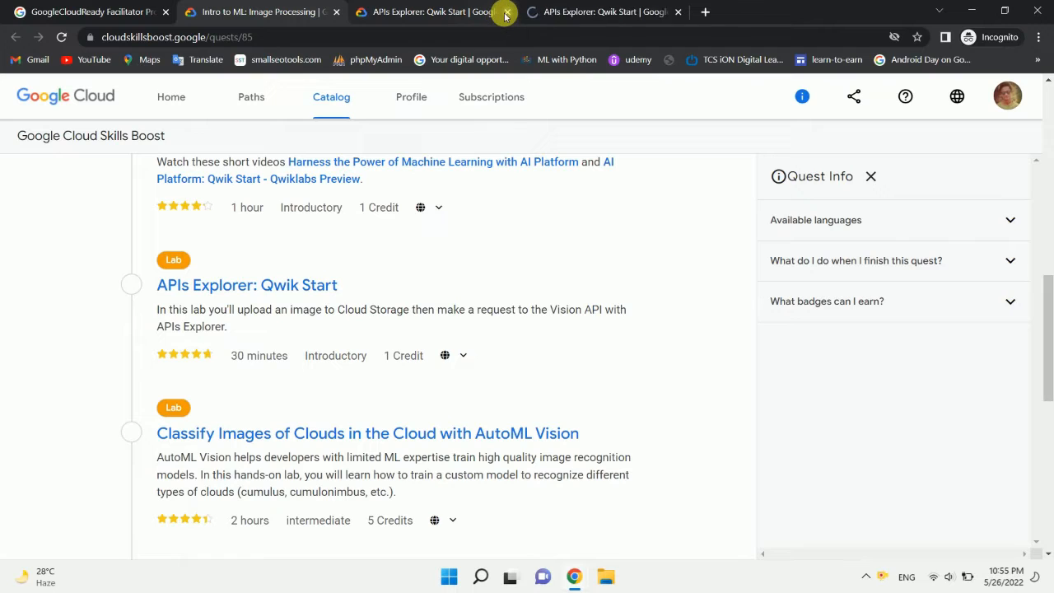
Step: Start the APIs Explorer: Qwik Start lab and complete its reCAPTCHA by selecting all bridge images
click(420, 5)
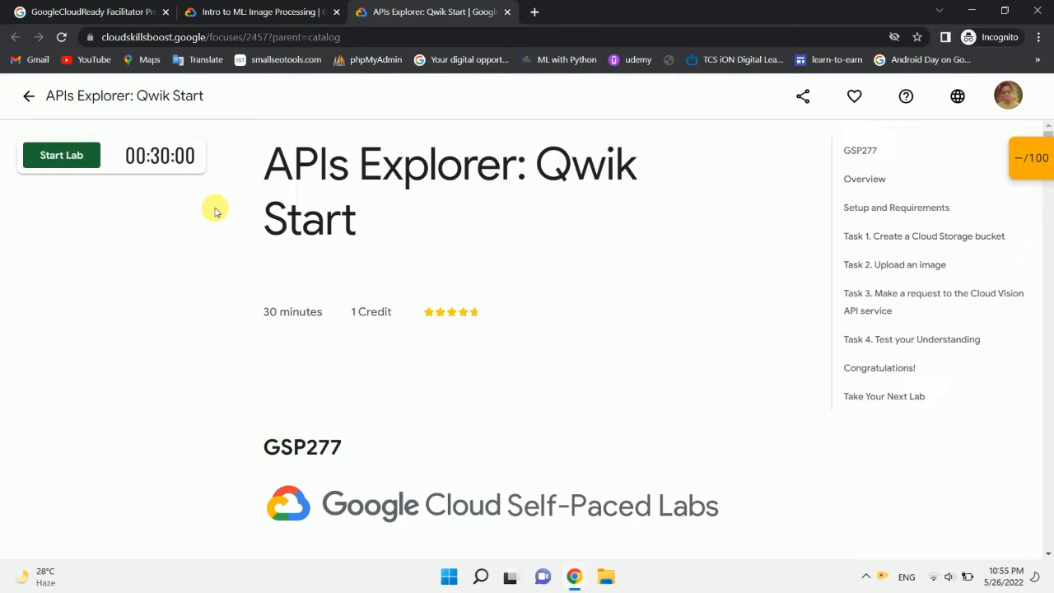
click(42, 200)
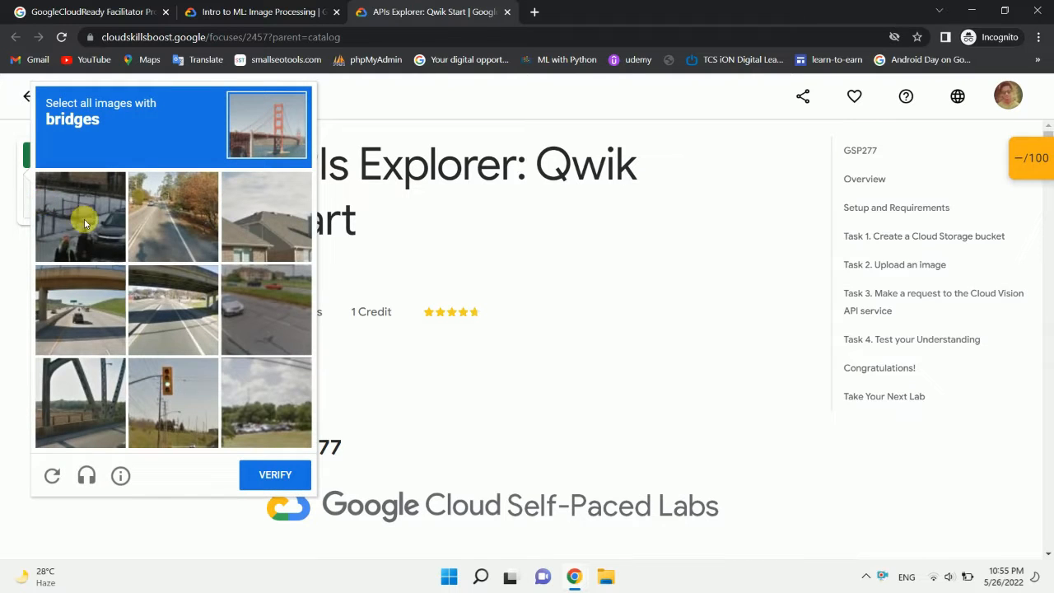
click(151, 312)
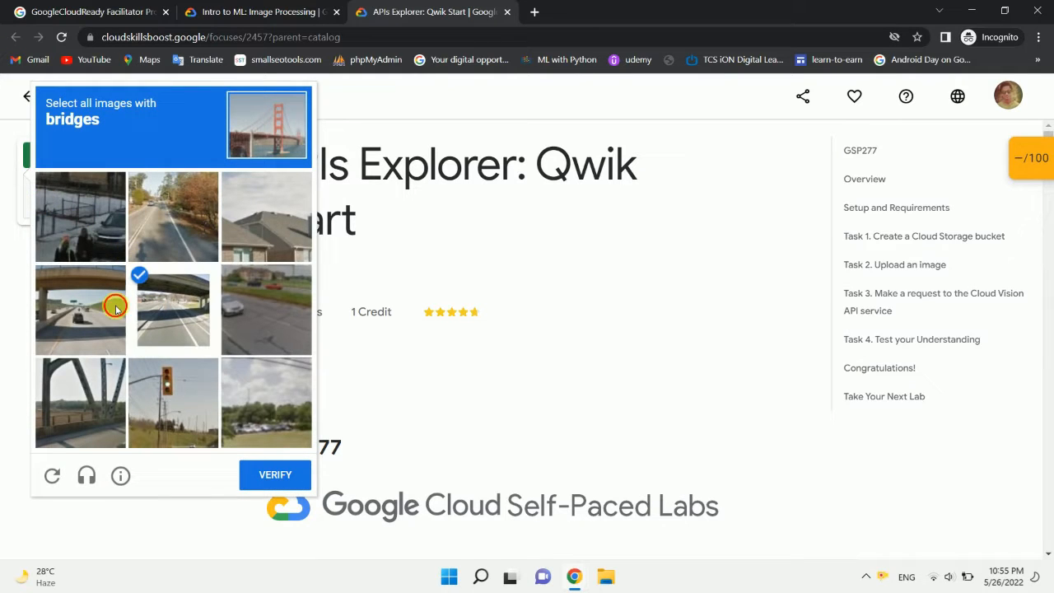
click(115, 307)
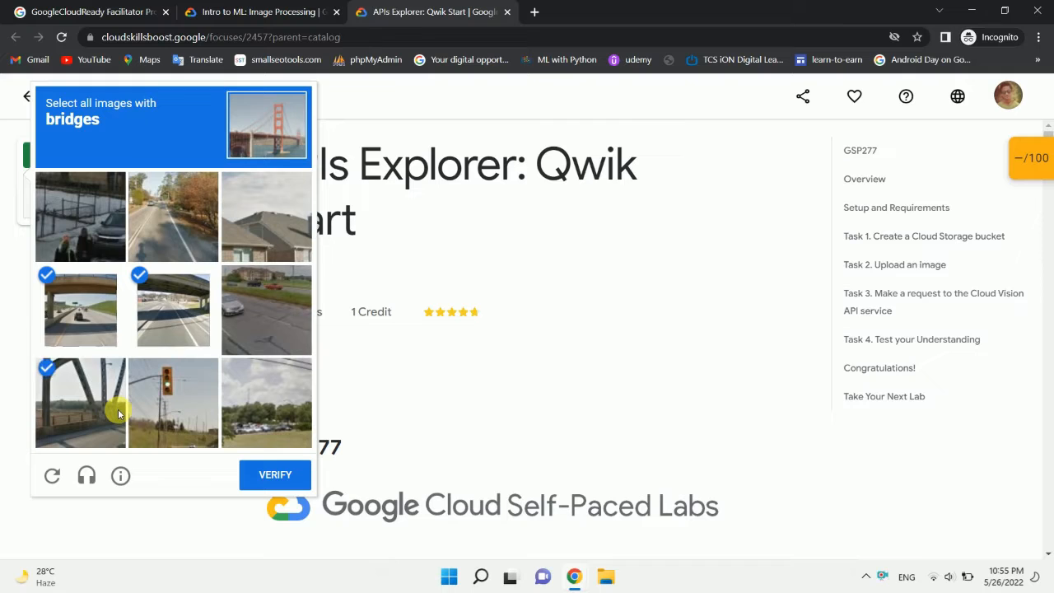
click(277, 474)
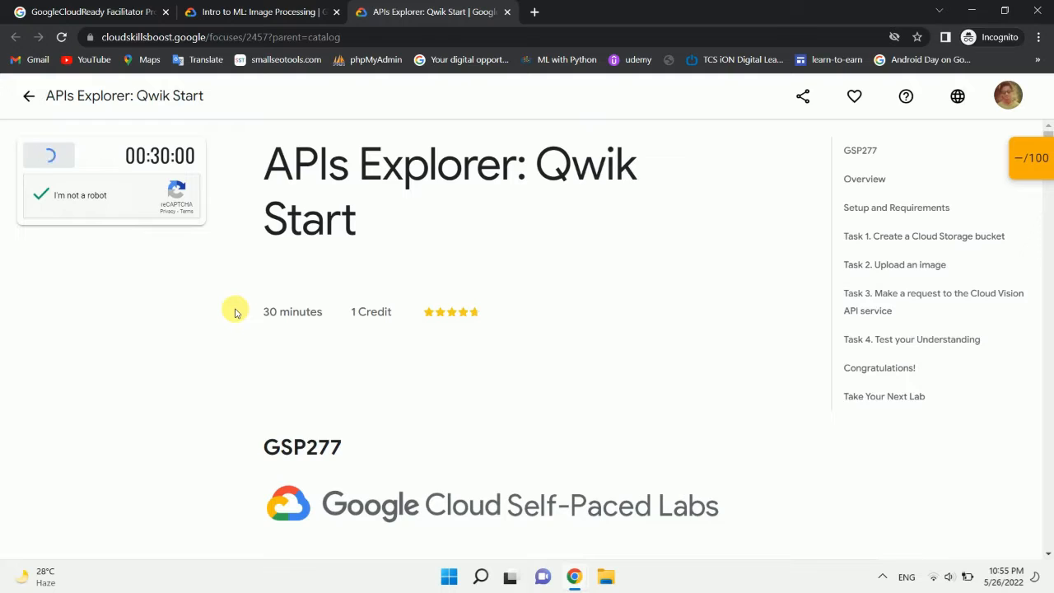
Step: Open the Google Cloud console from the lab page and sign in with the lab's temporary username and password
scroll(235, 312, down, 10)
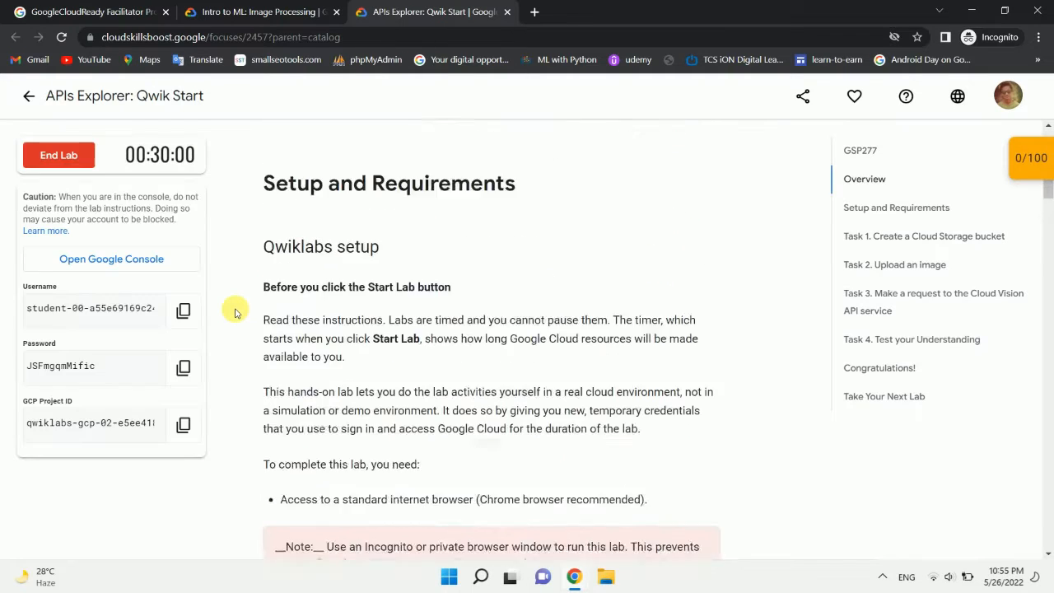
scroll(235, 313, down, 12)
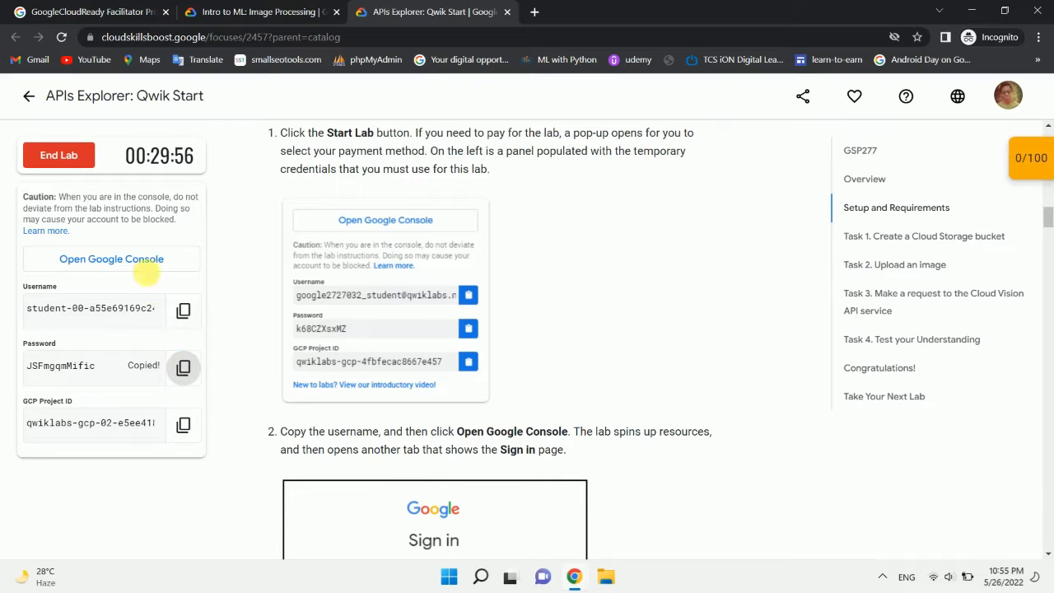
click(146, 262)
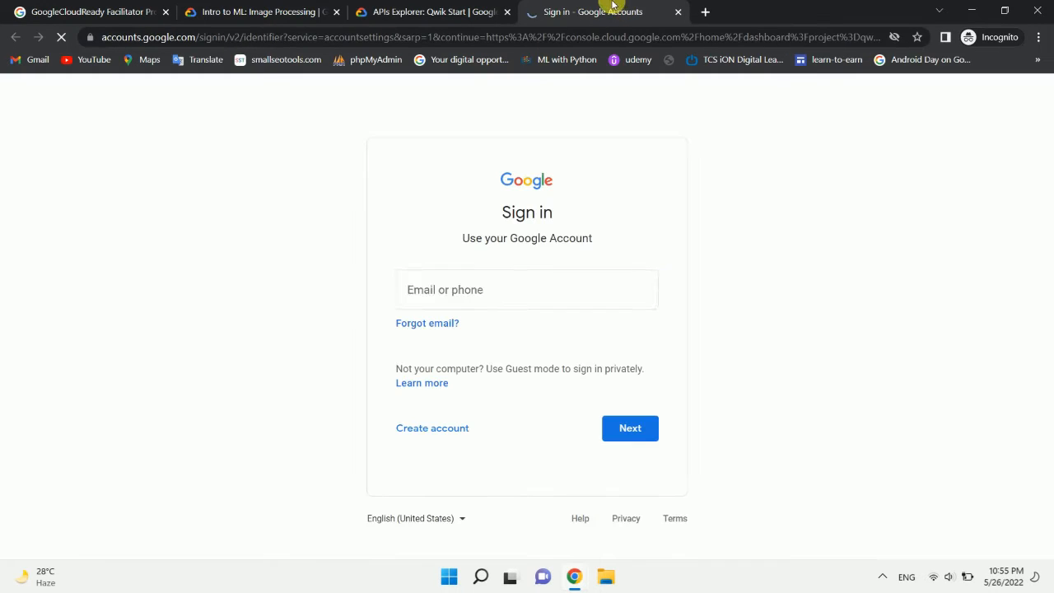
key(ctrl+v)
click(625, 426)
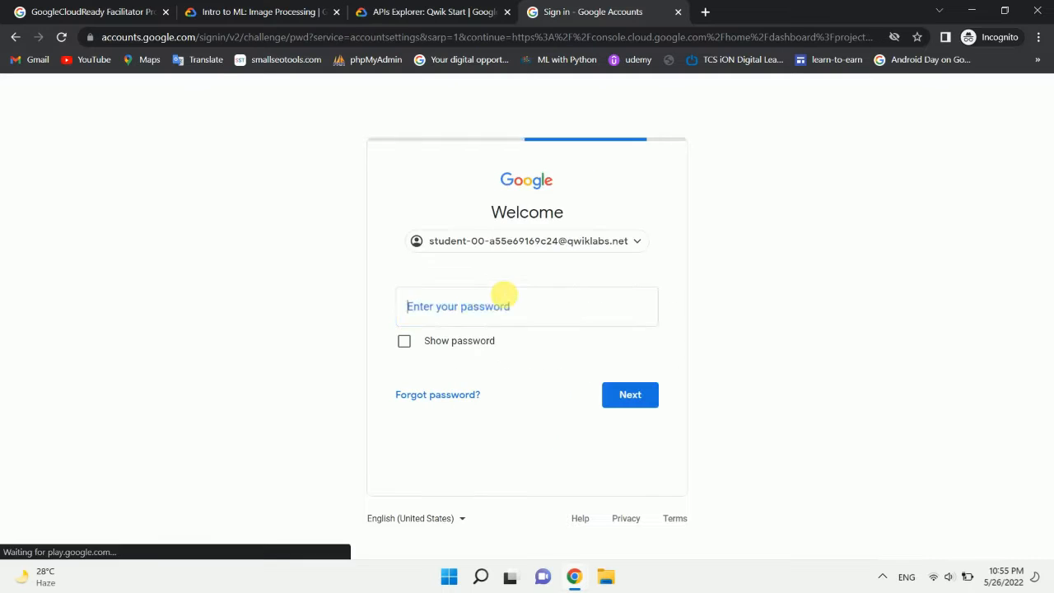
click(616, 392)
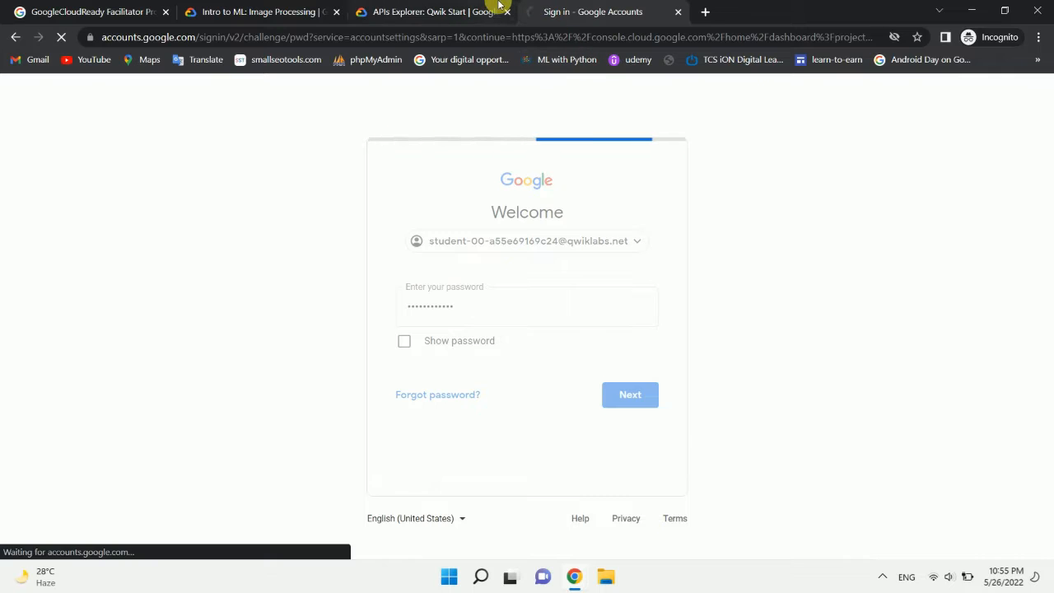
Step: Read the lab's Task 1 instructions for creating a Cloud Storage bucket while the console dashboard loads
click(494, 11)
scroll(498, 352, down, 3)
scroll(498, 352, down, 10)
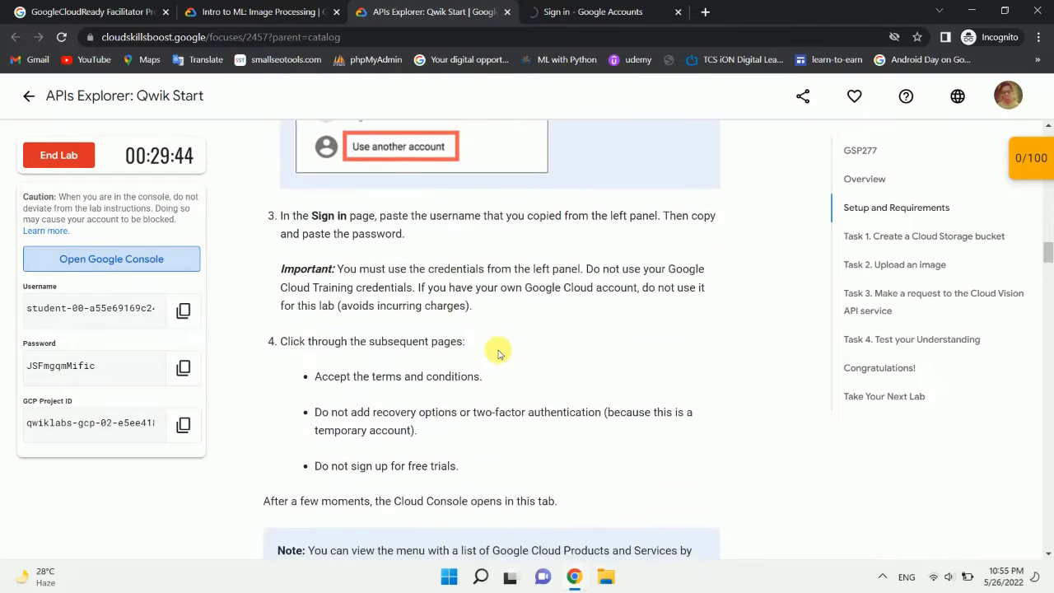
scroll(498, 353, up, 1)
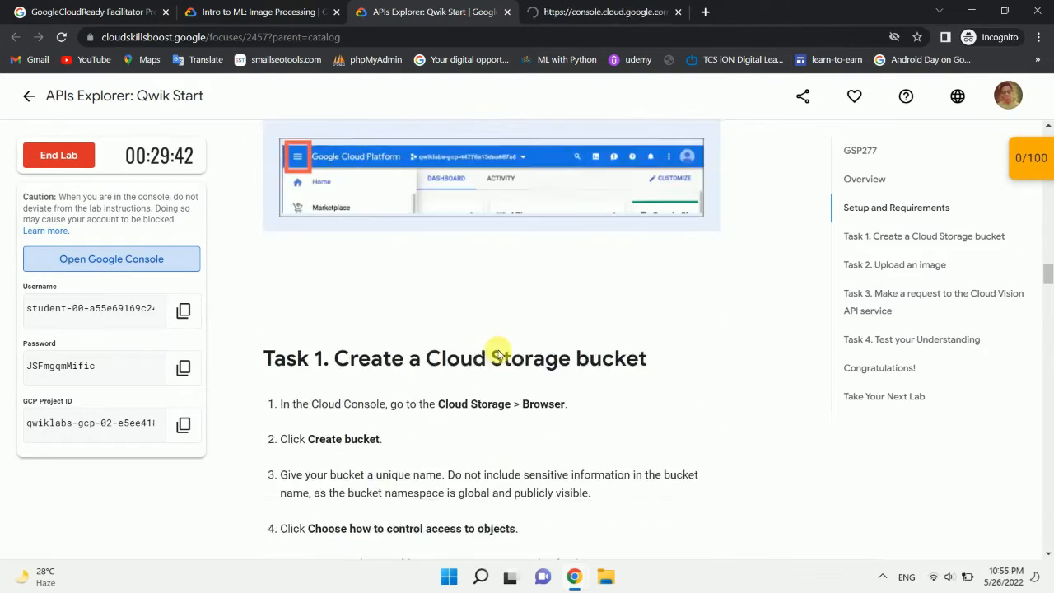
scroll(499, 353, down, 2)
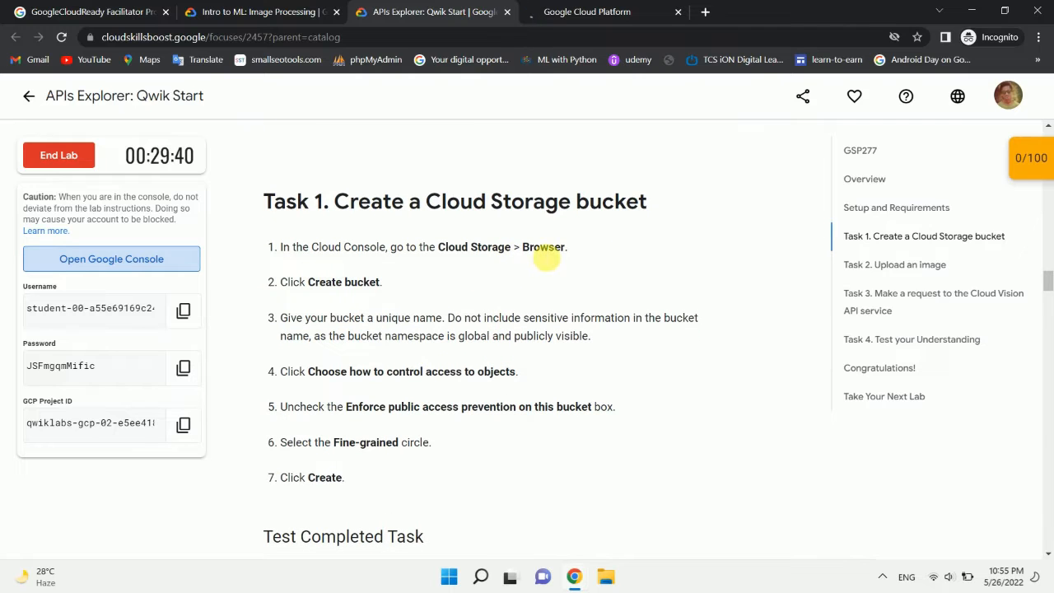
scroll(420, 319, down, 1)
scroll(419, 321, down, 2)
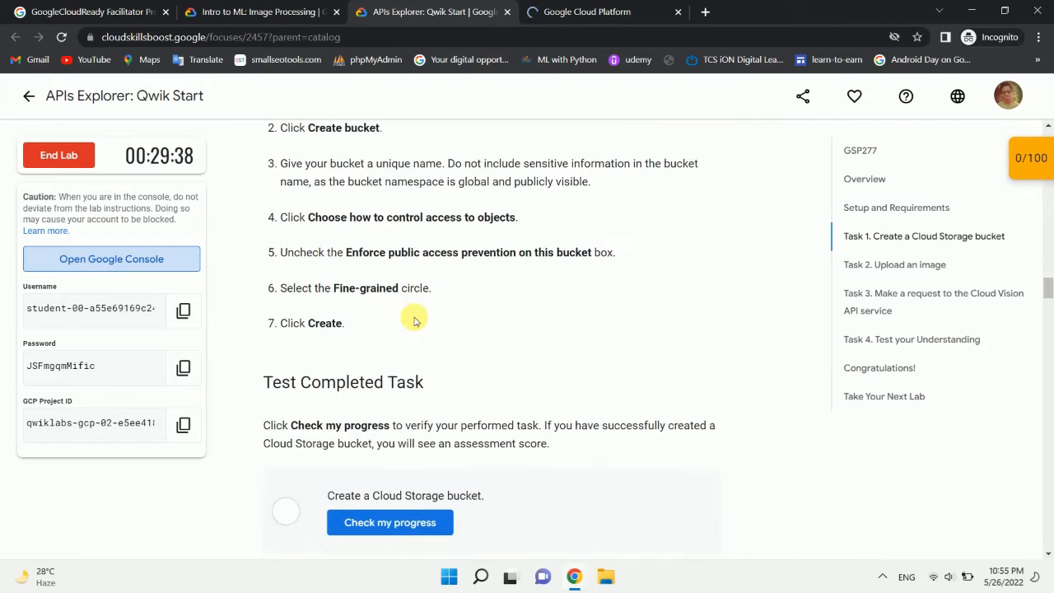
click(577, 9)
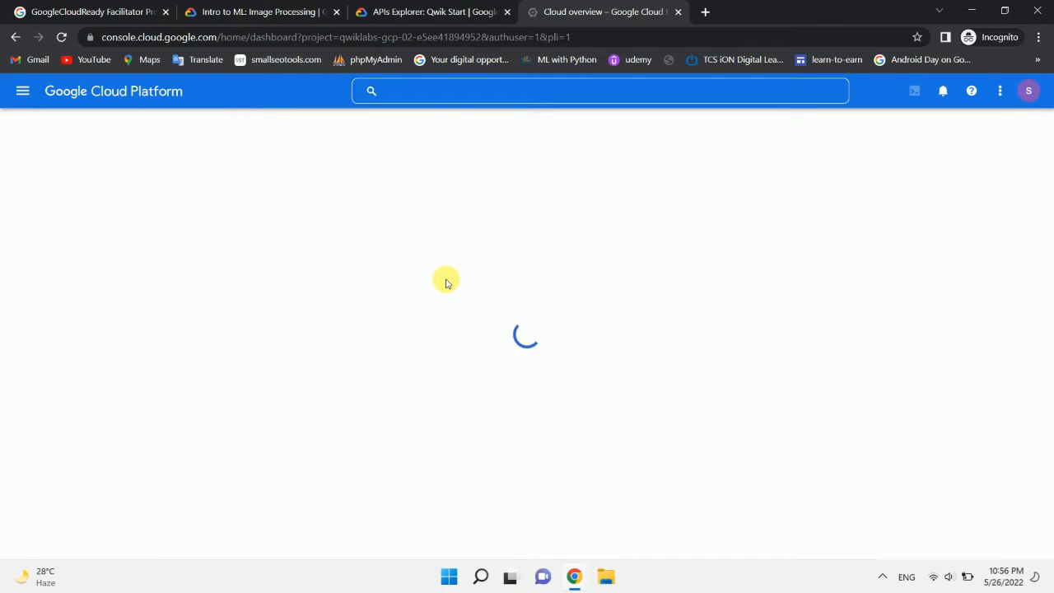
click(437, 10)
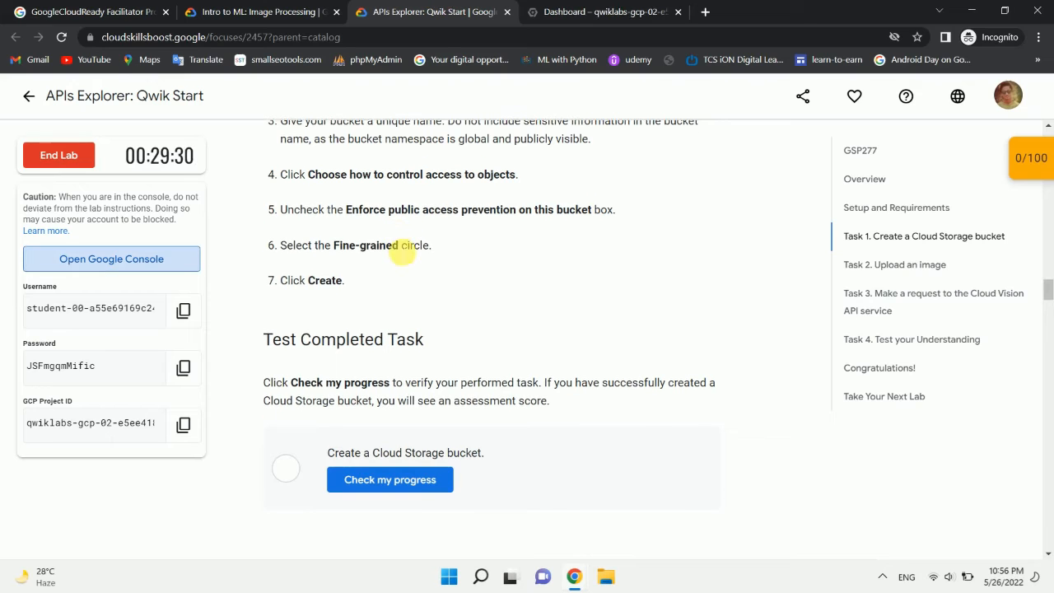
scroll(401, 252, up, 1)
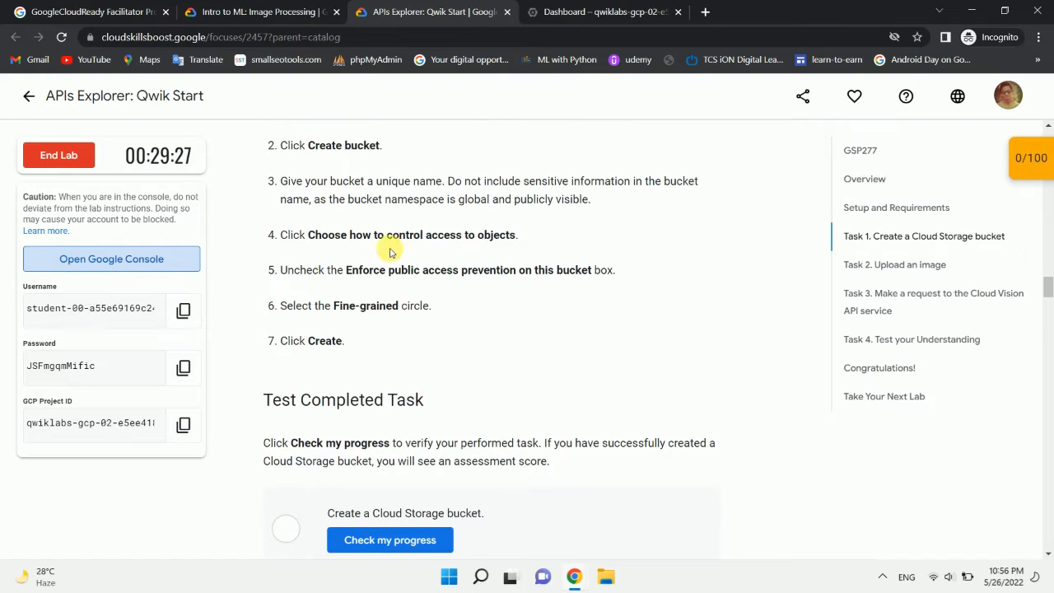
scroll(543, 223, down, 1)
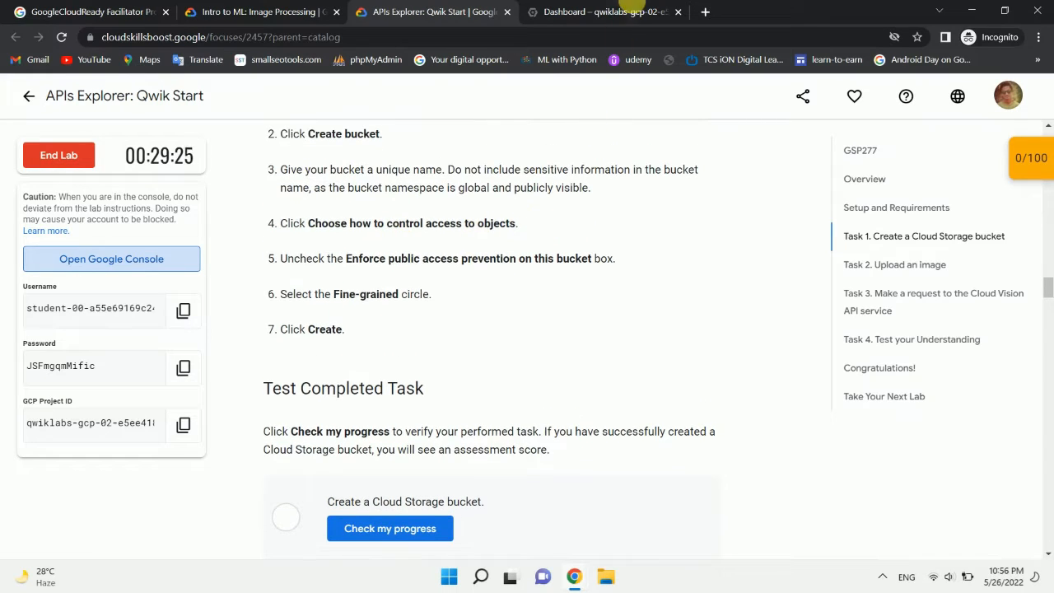
click(631, 10)
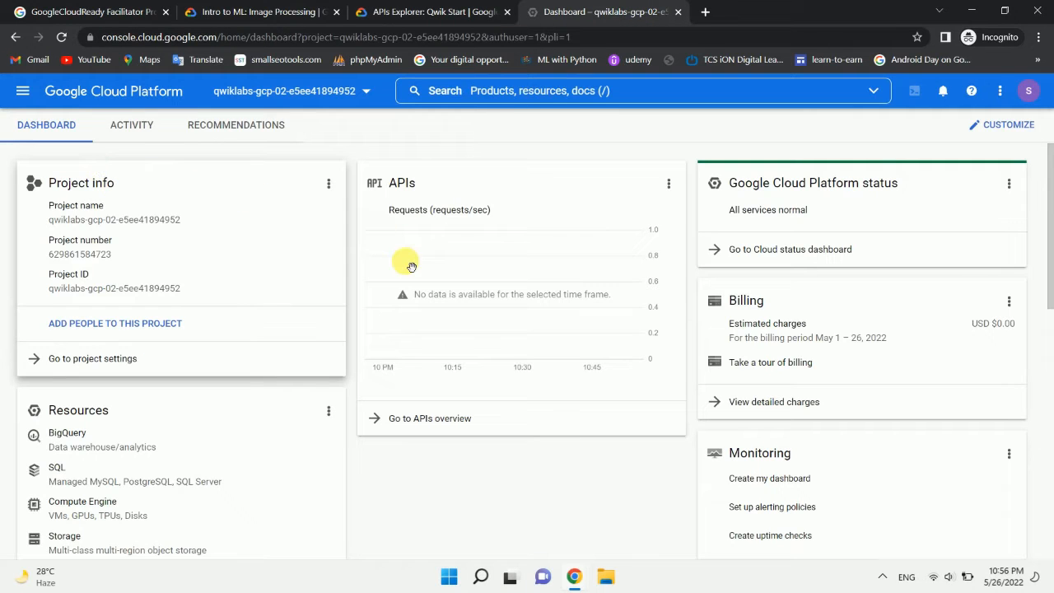
click(403, 10)
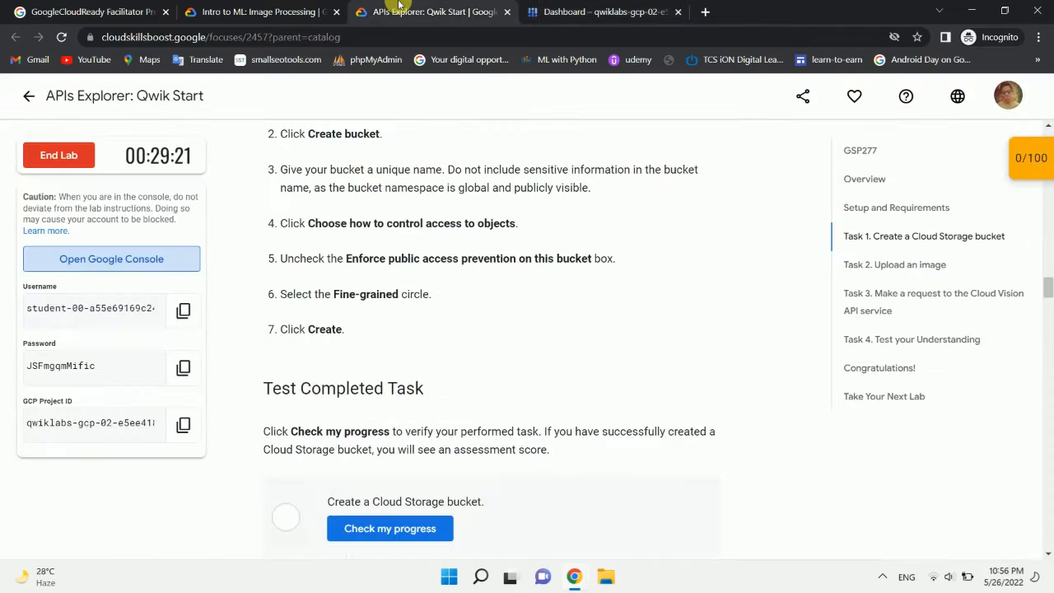
scroll(424, 183, up, 2)
scroll(416, 178, down, 1)
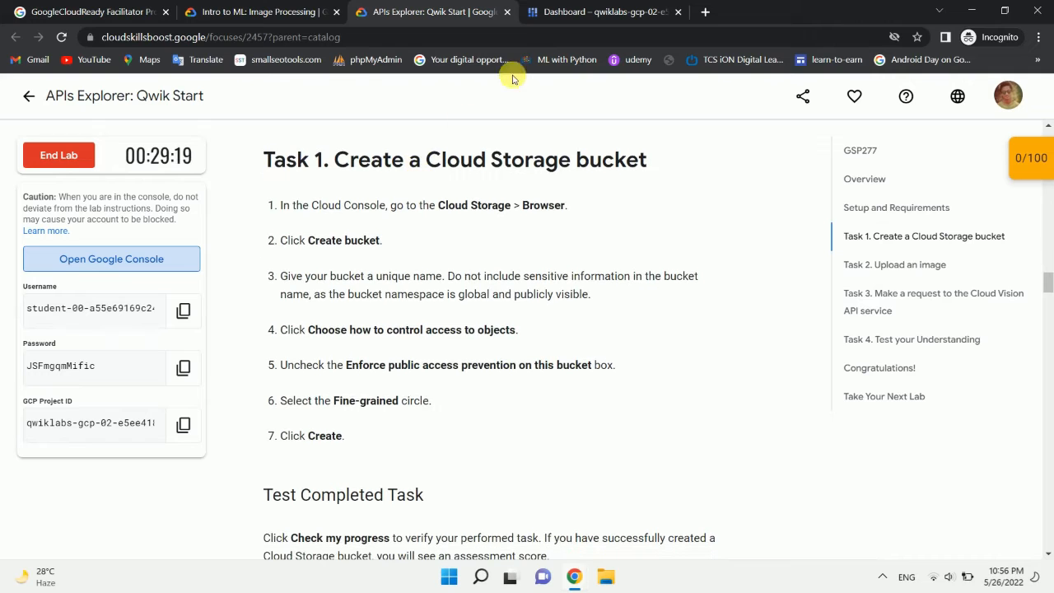
Step: In the Google Cloud console, go to the Cloud Storage browser and start creating a bucket
click(581, 10)
scroll(400, 280, down, 10)
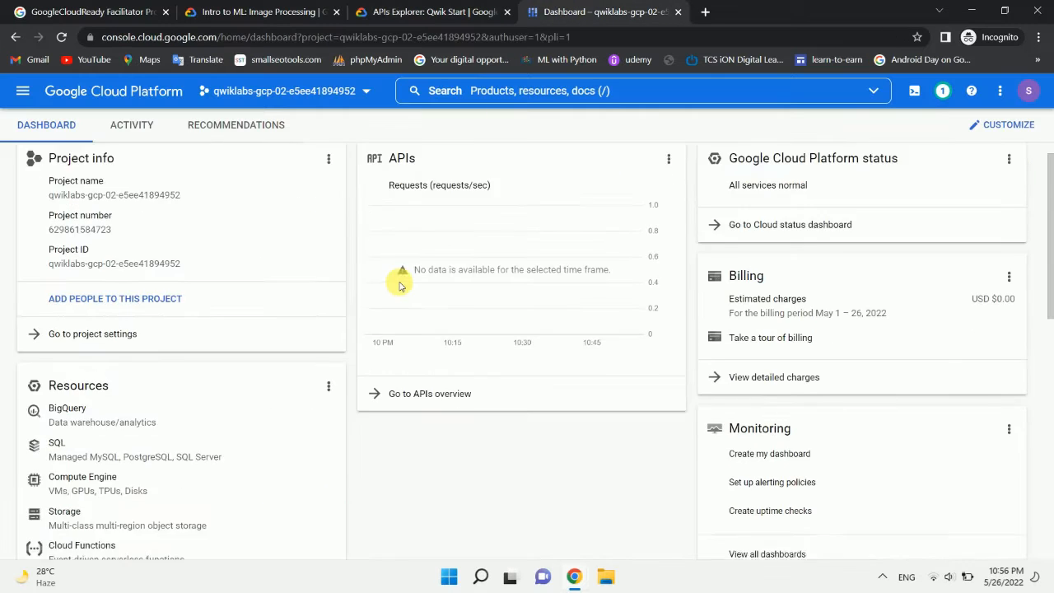
scroll(400, 283, up, 10)
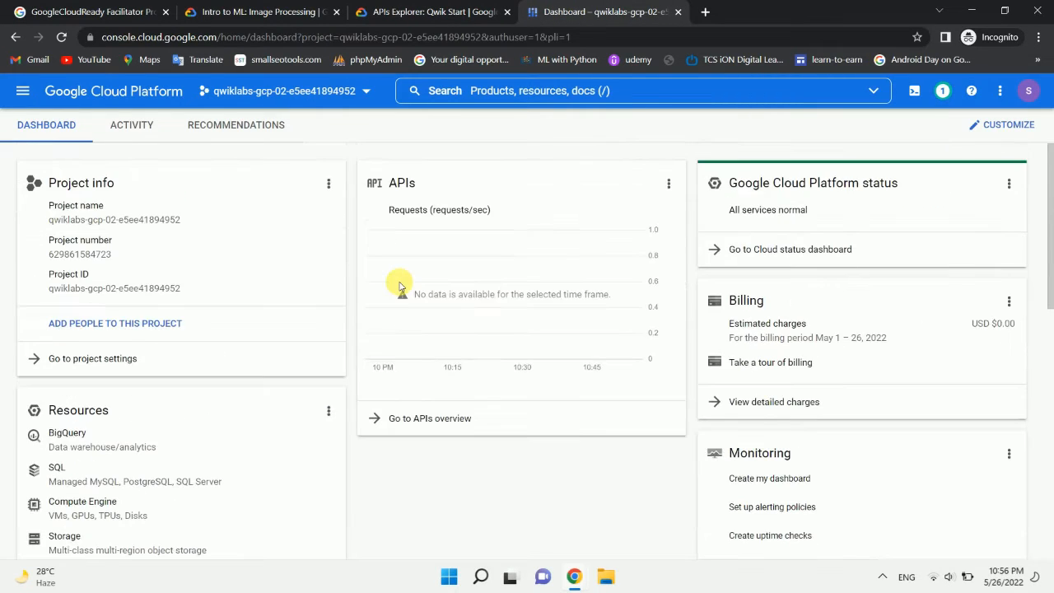
click(23, 92)
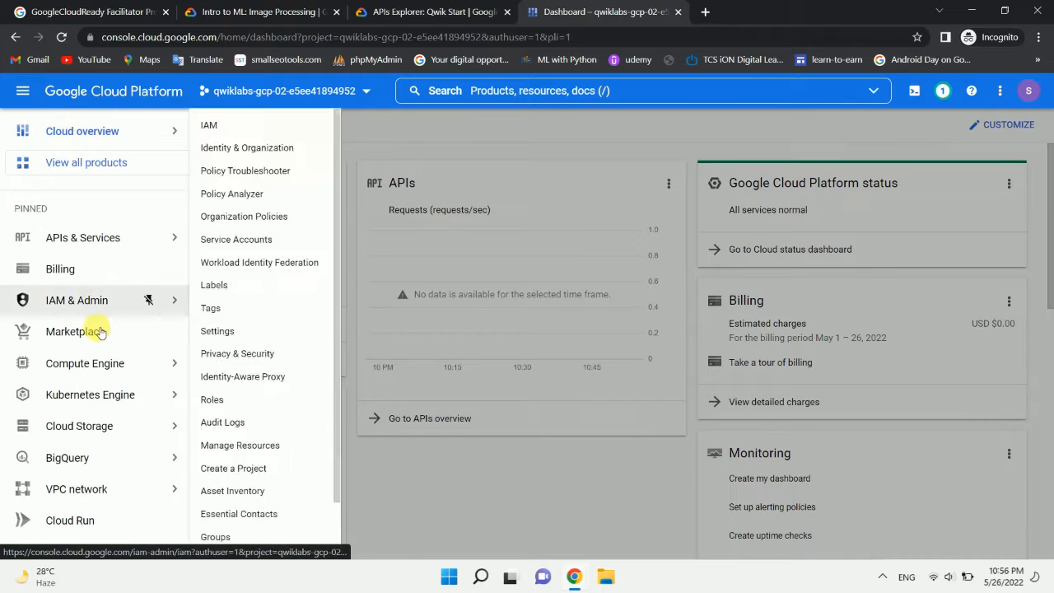
scroll(99, 331, down, 5)
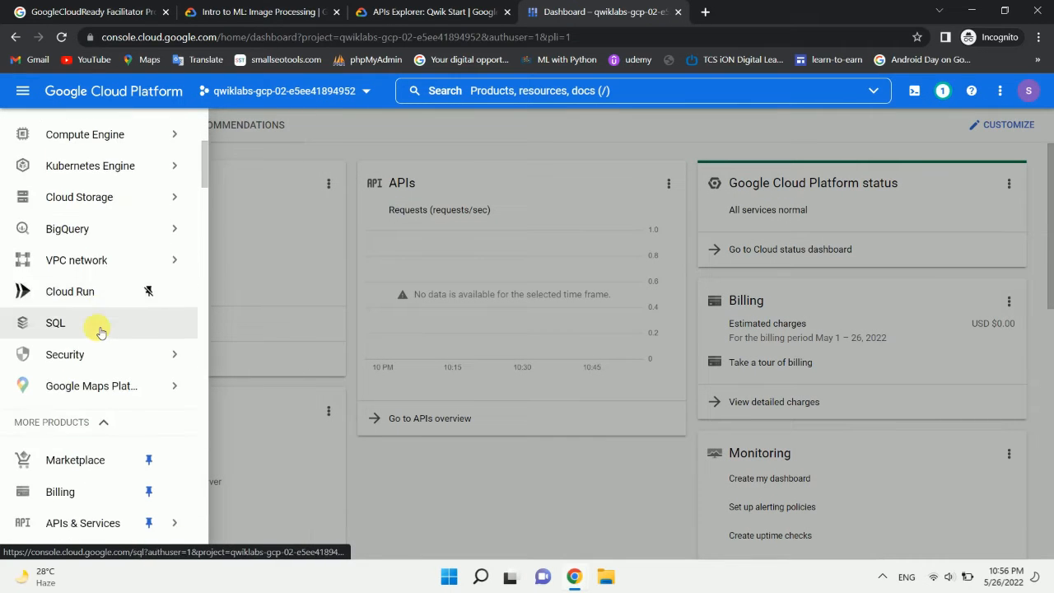
scroll(97, 330, down, 5)
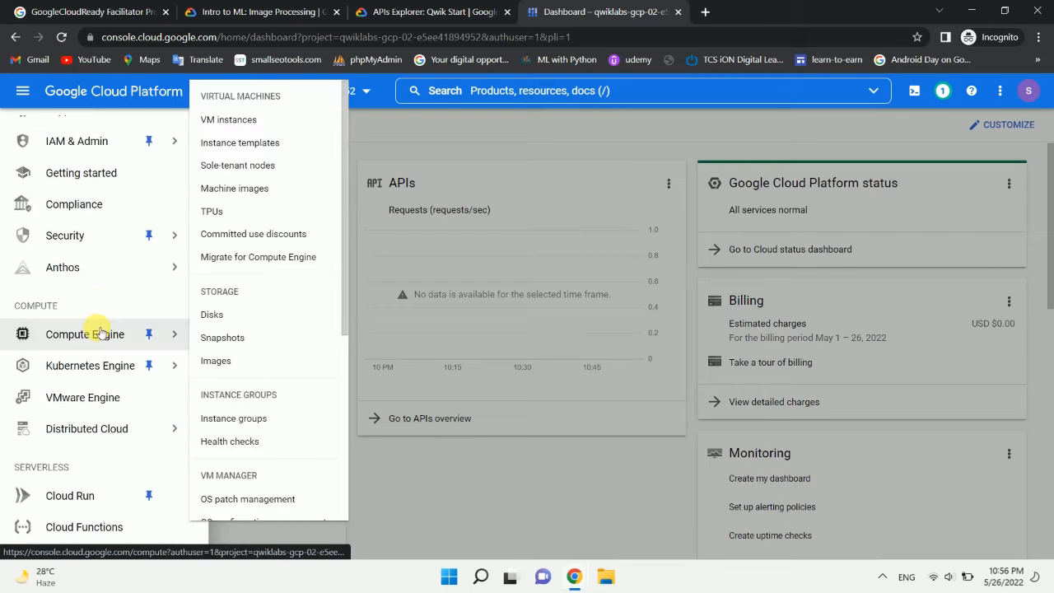
scroll(96, 330, down, 3)
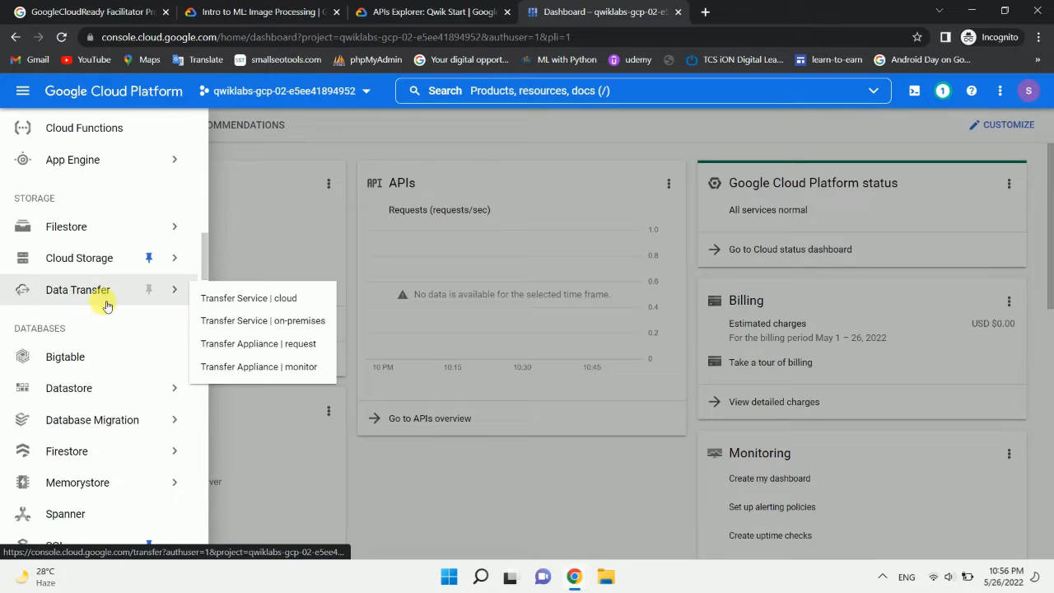
mouse_move(107, 268)
click(217, 272)
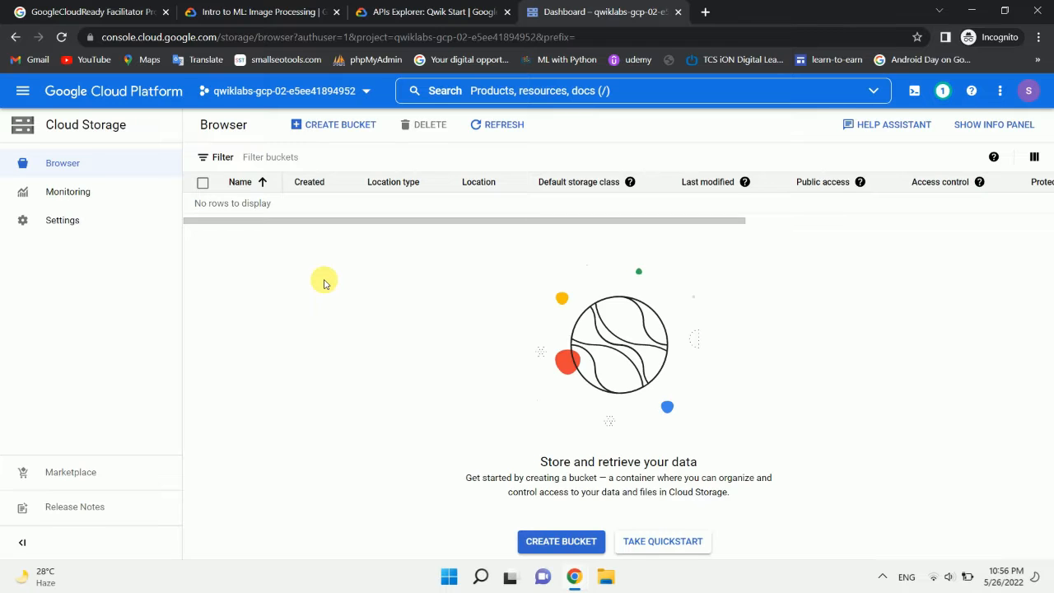
click(561, 544)
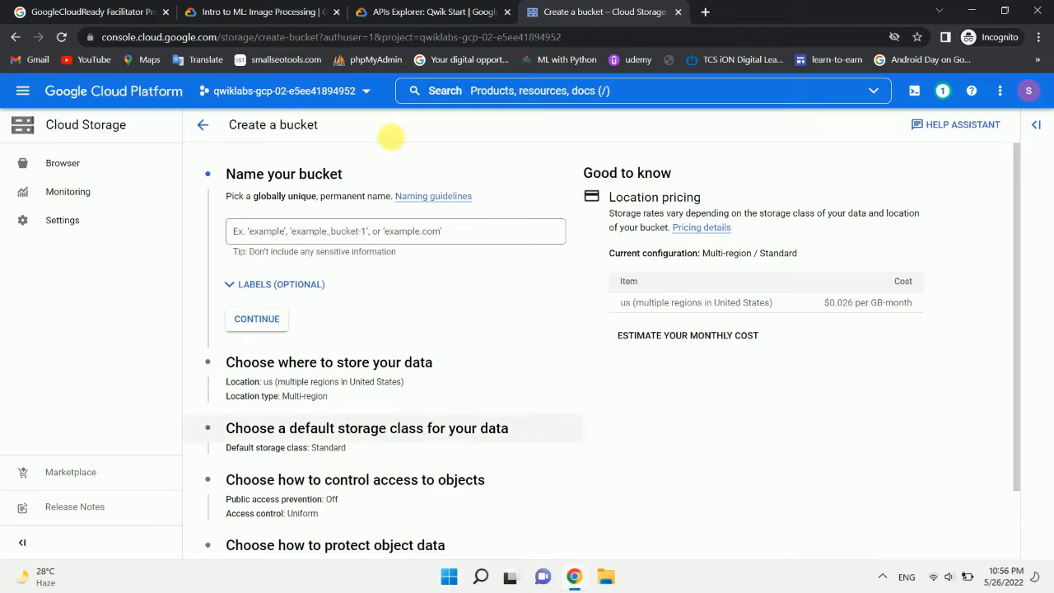
Step: Review the access settings in the lab's Task 1 instructions and open the bucket form's section on controlling access to objects
click(395, 15)
scroll(400, 294, down, 3)
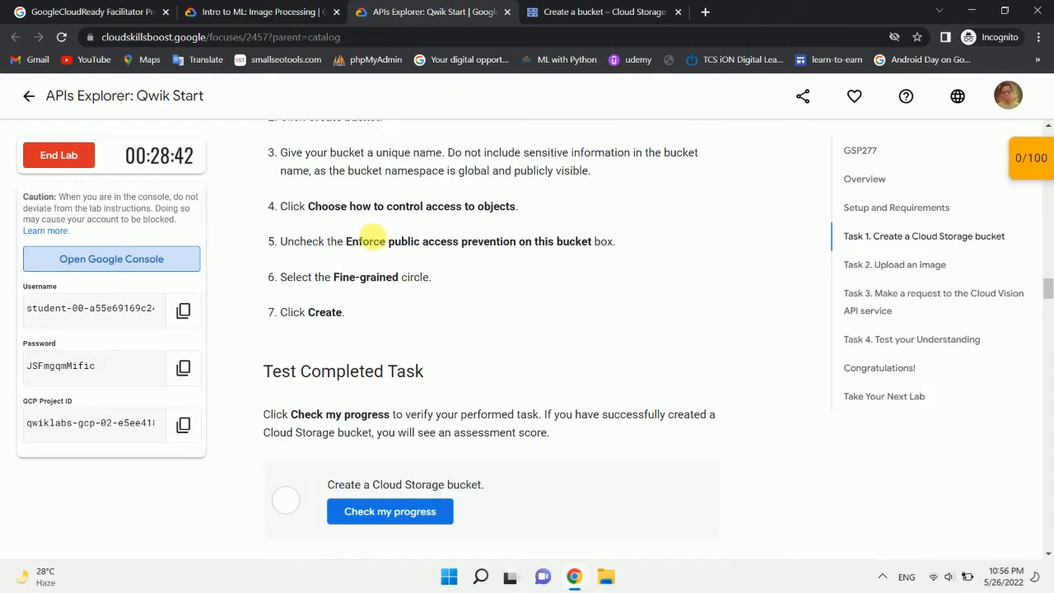
drag(379, 241, 593, 243)
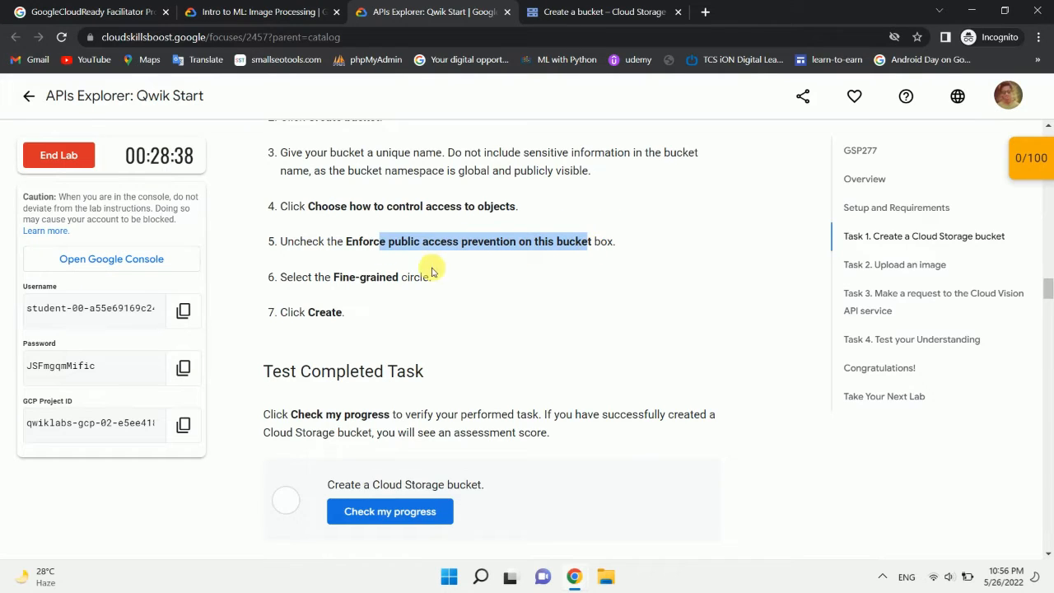
click(510, 272)
click(579, 9)
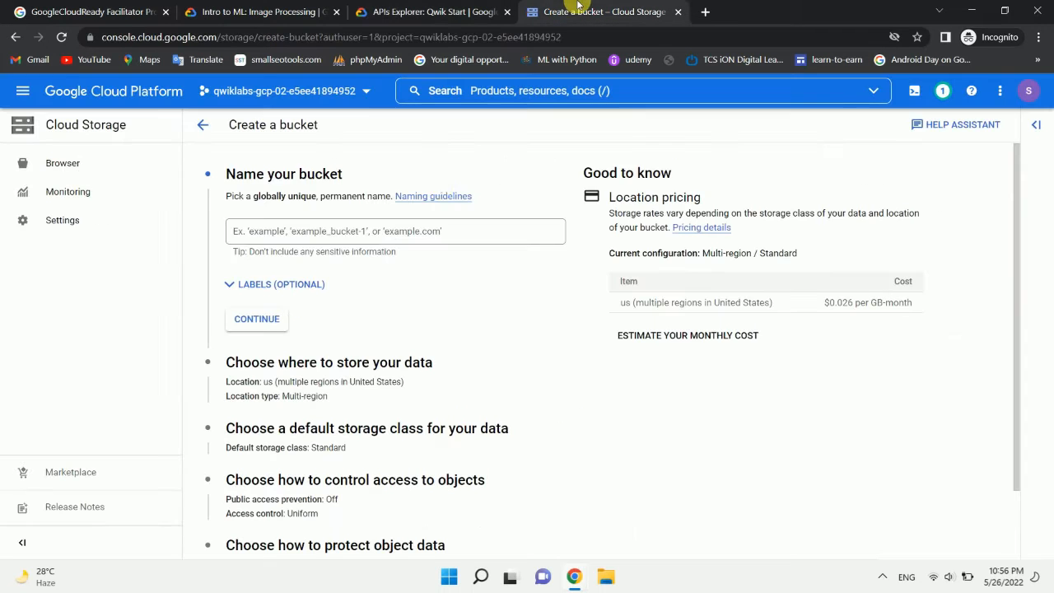
scroll(370, 332, down, 1)
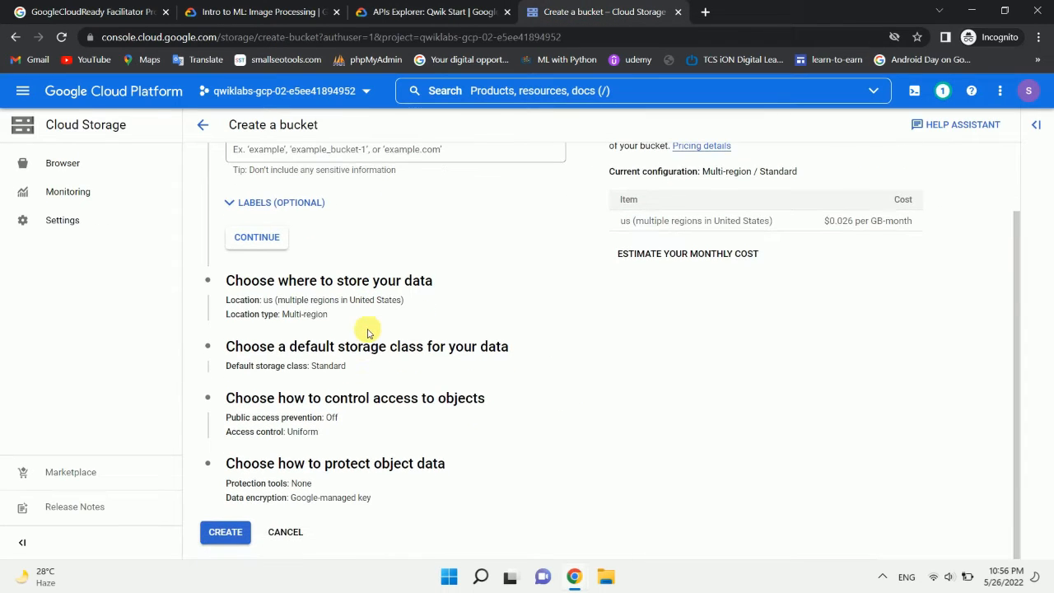
click(340, 398)
scroll(305, 461, down, 2)
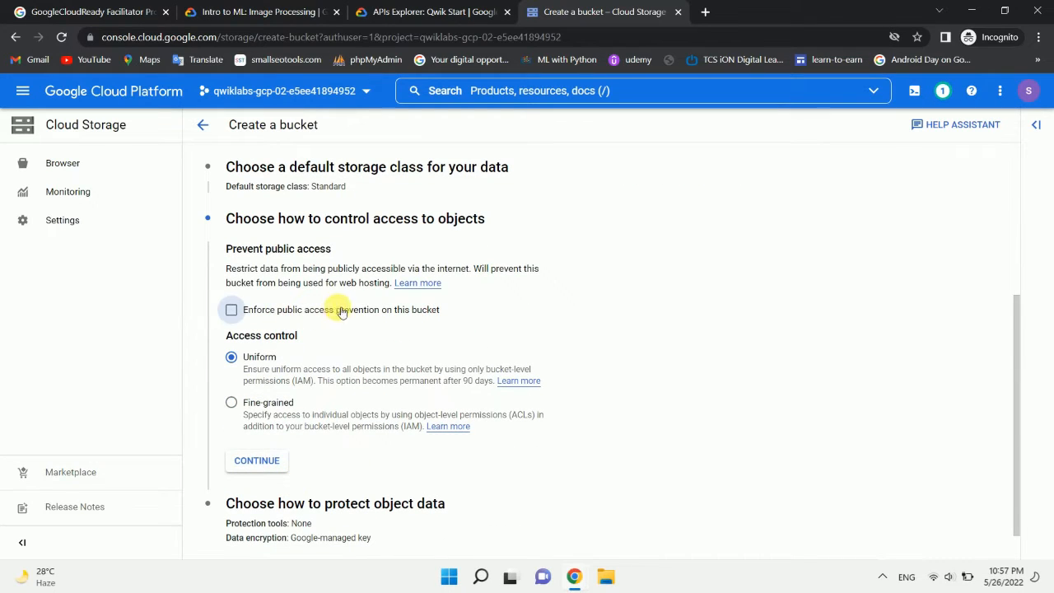
Step: Following the lab instructions, set the bucket's access control to Fine-grained and try to create the bucket
click(426, 6)
scroll(421, 307, down, 1)
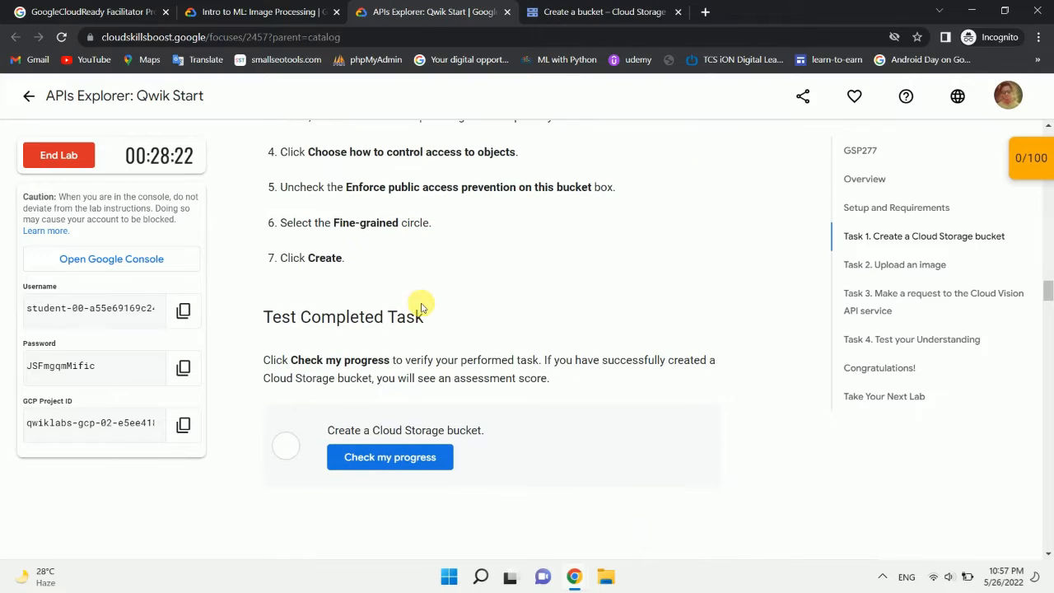
scroll(407, 249, down, 1)
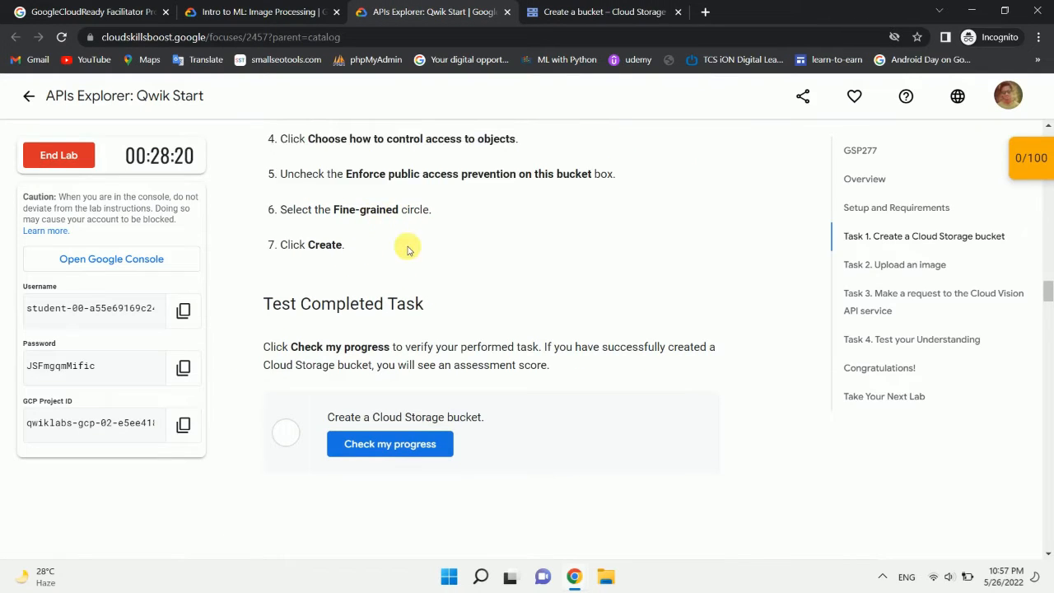
click(576, 9)
scroll(321, 385, down, 1)
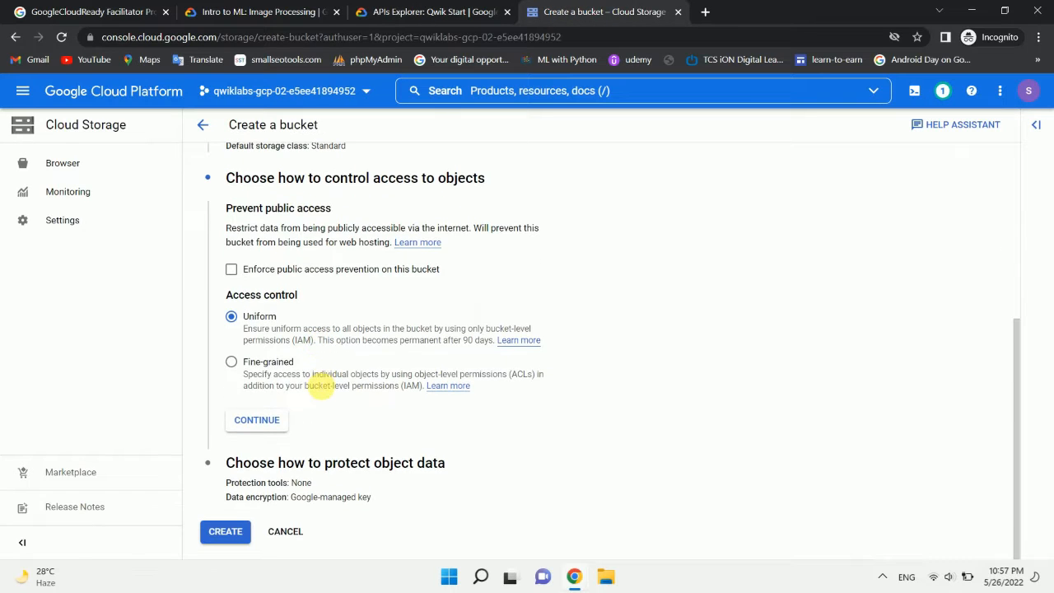
click(232, 363)
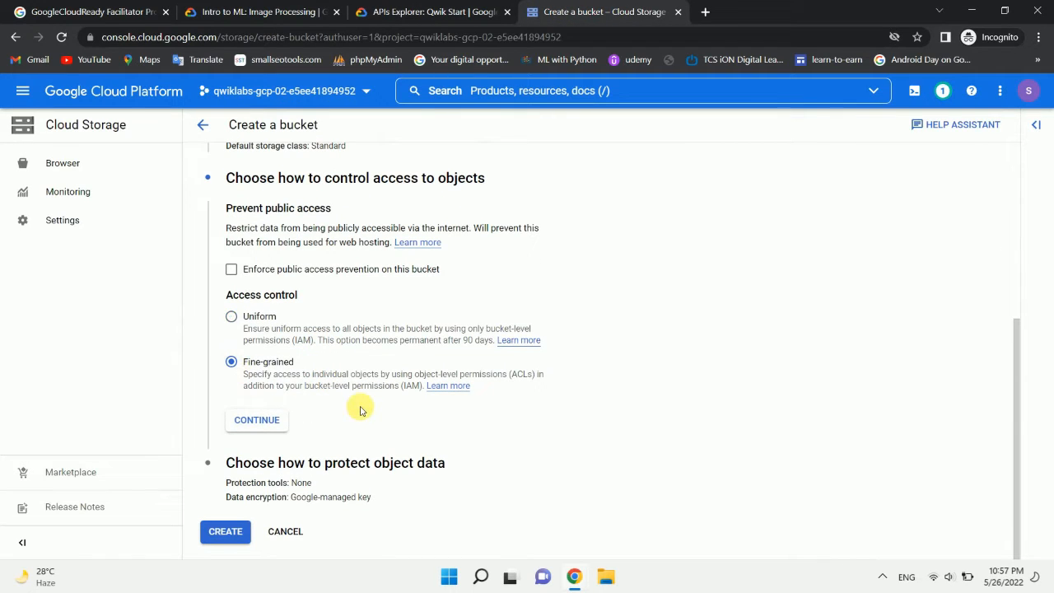
click(229, 532)
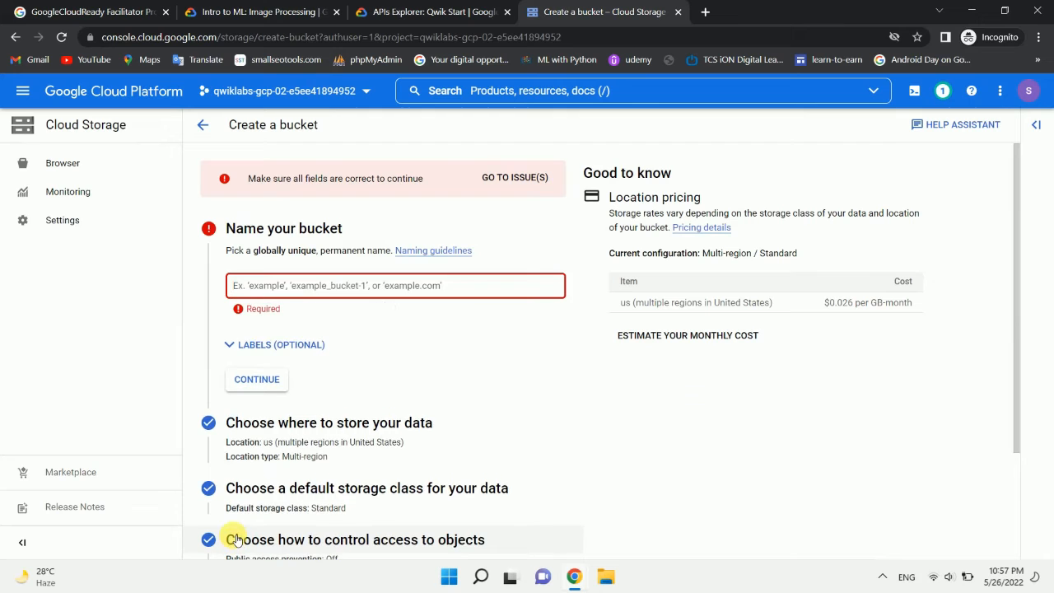
Step: Recheck the lab's Task 1 steps and try pkbucket as the bucket name
click(391, 7)
scroll(341, 197, up, 3)
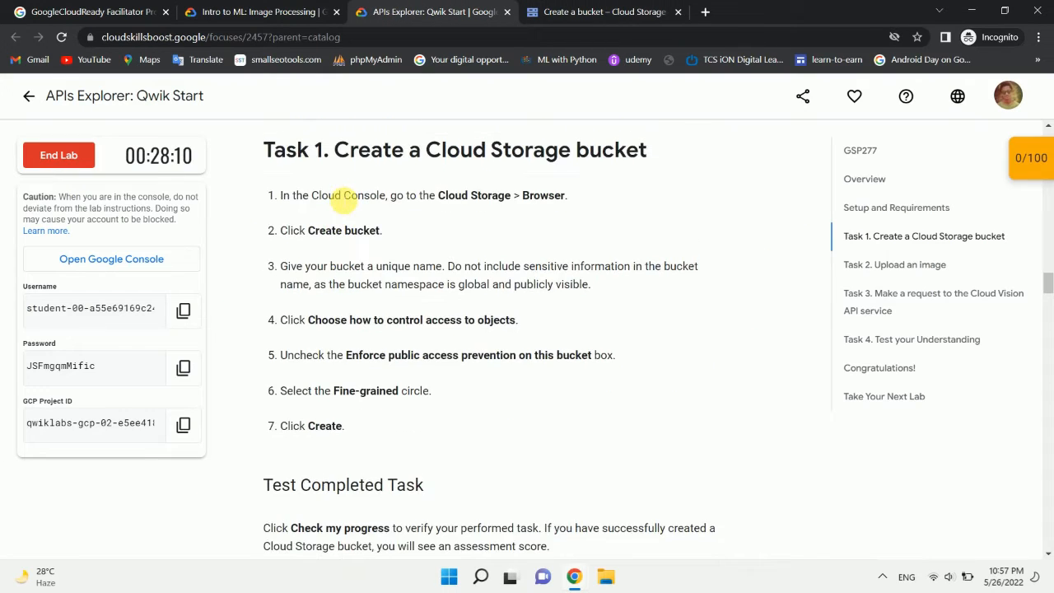
scroll(342, 201, down, 1)
scroll(346, 202, down, 3)
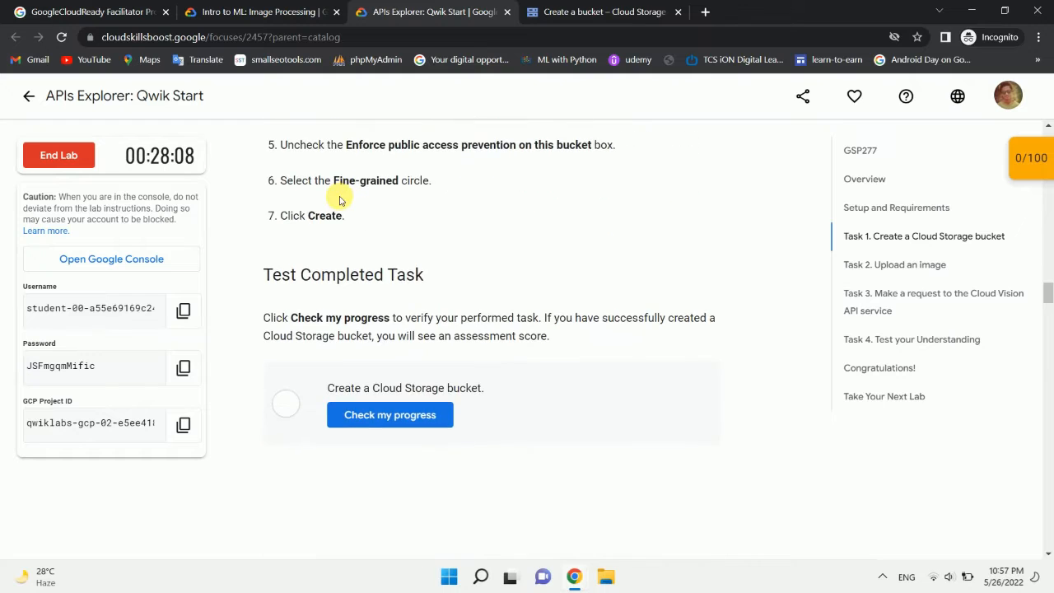
click(560, 8)
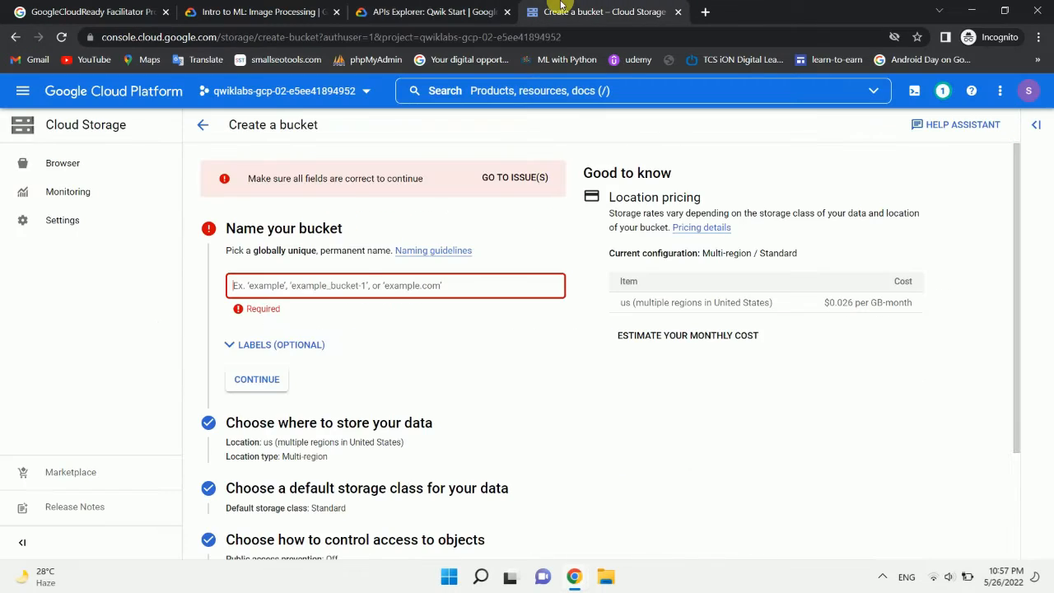
text(pk)
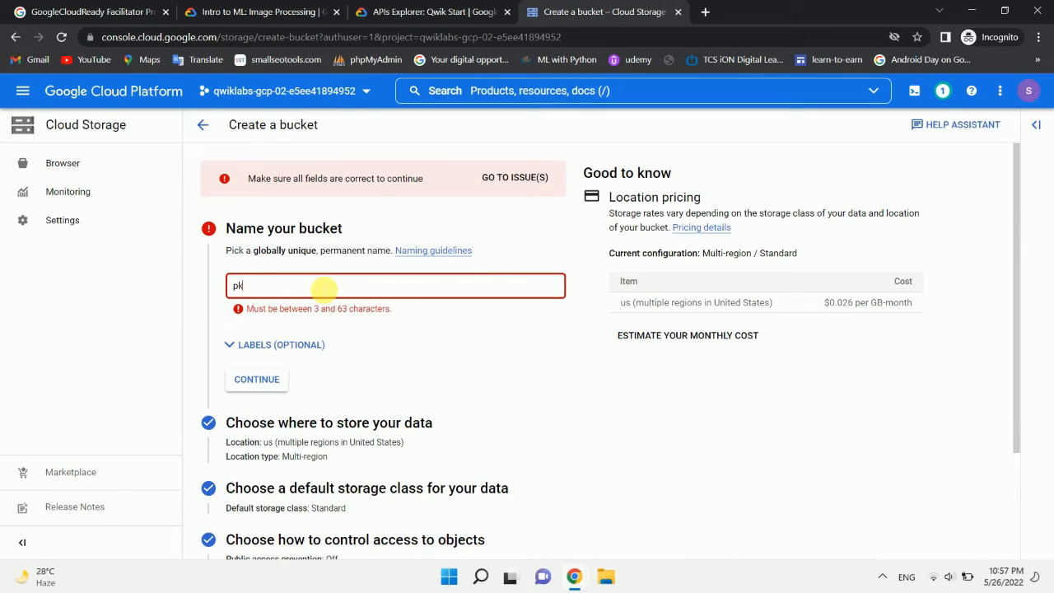
text(bucket)
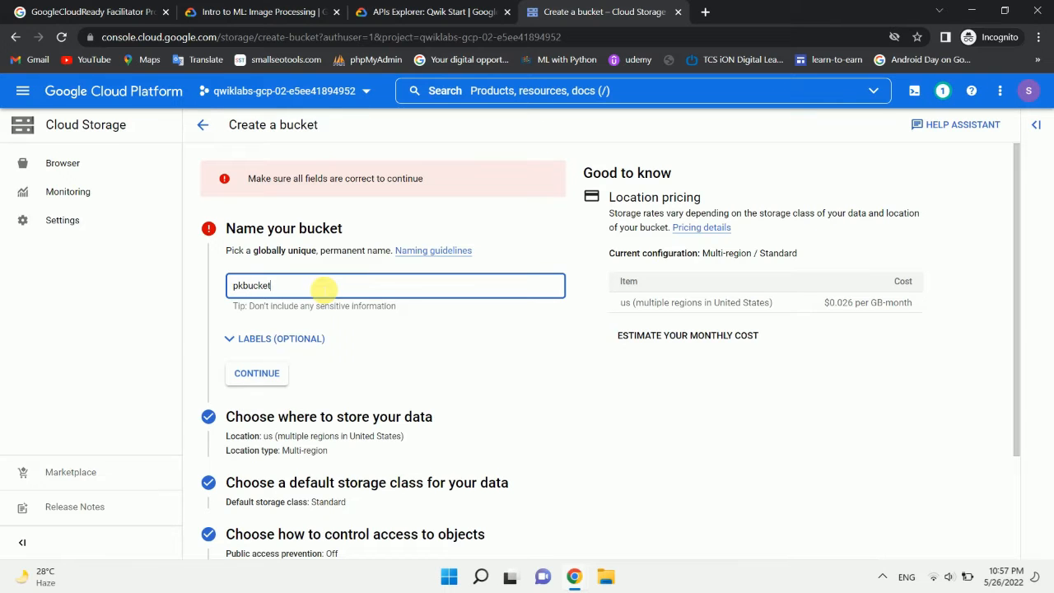
scroll(324, 290, down, 1)
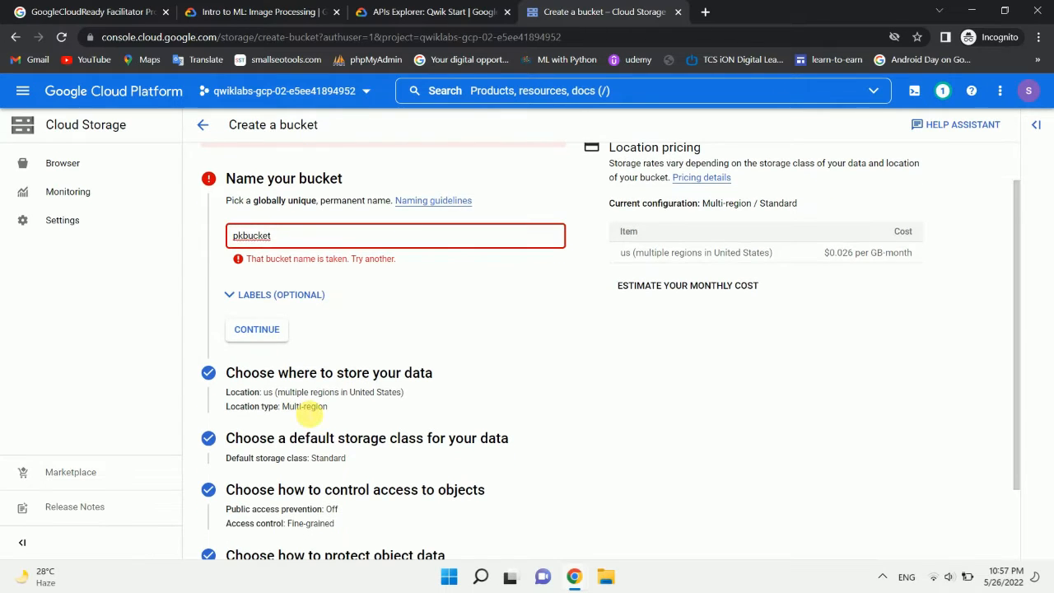
click(305, 407)
Step: Change the bucket name to pkbucketg and create the bucket
click(290, 236)
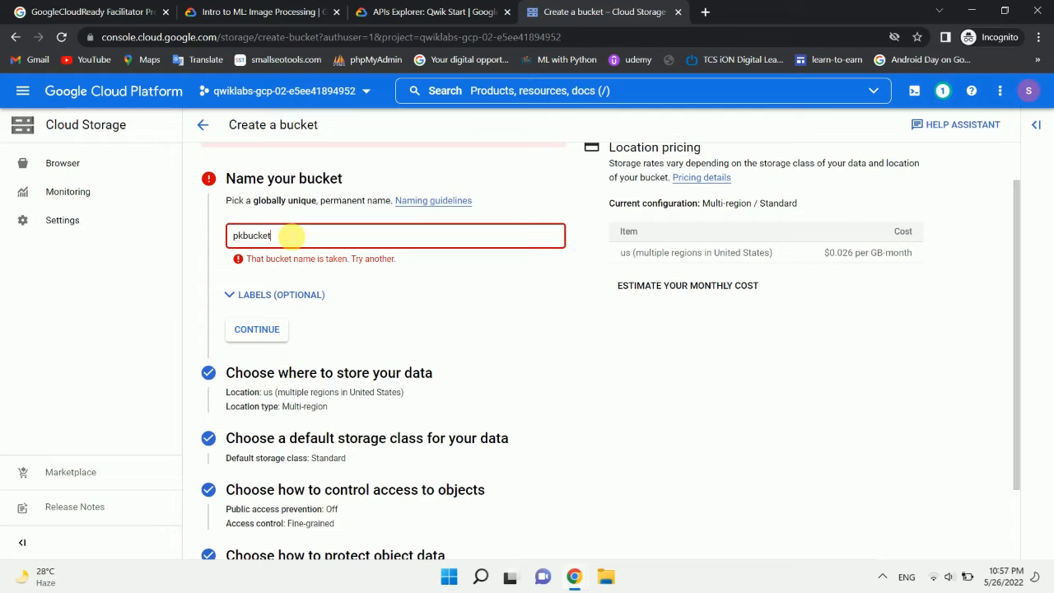
text(1)
scroll(412, 365, down, 1)
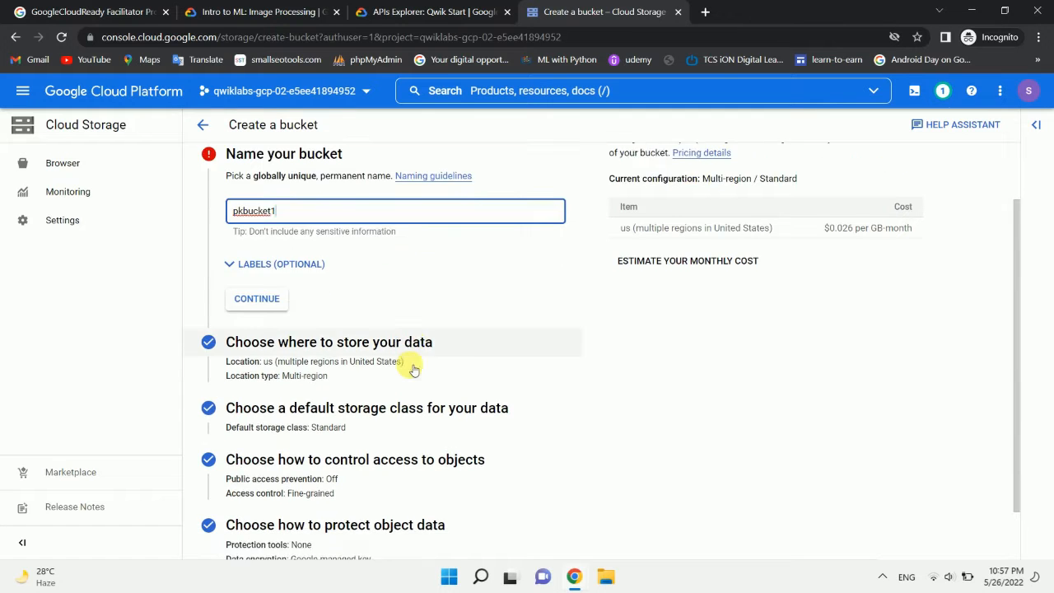
key(BackSpace)
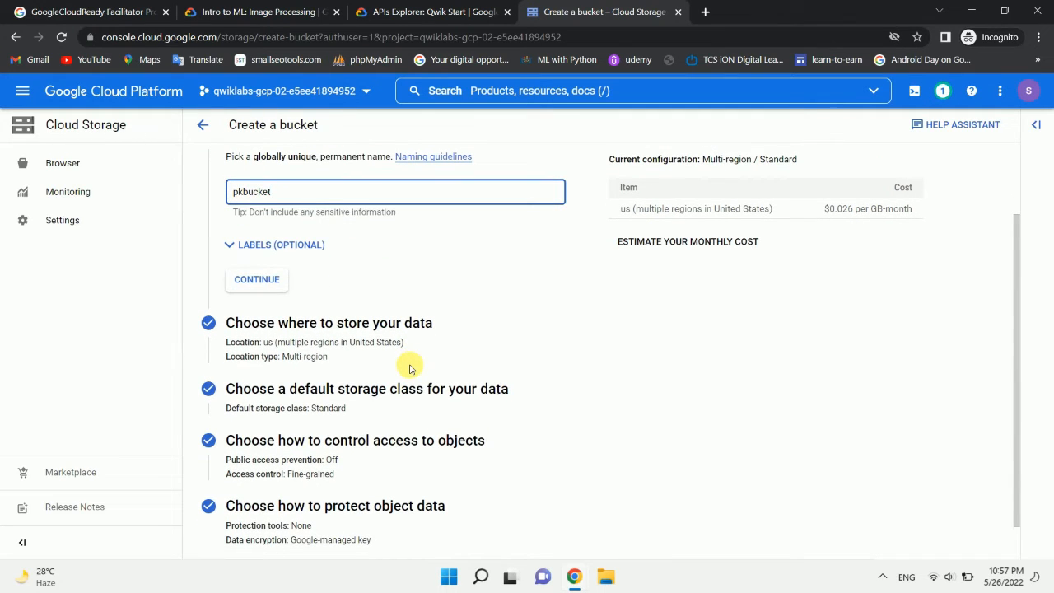
scroll(409, 368, down, 1)
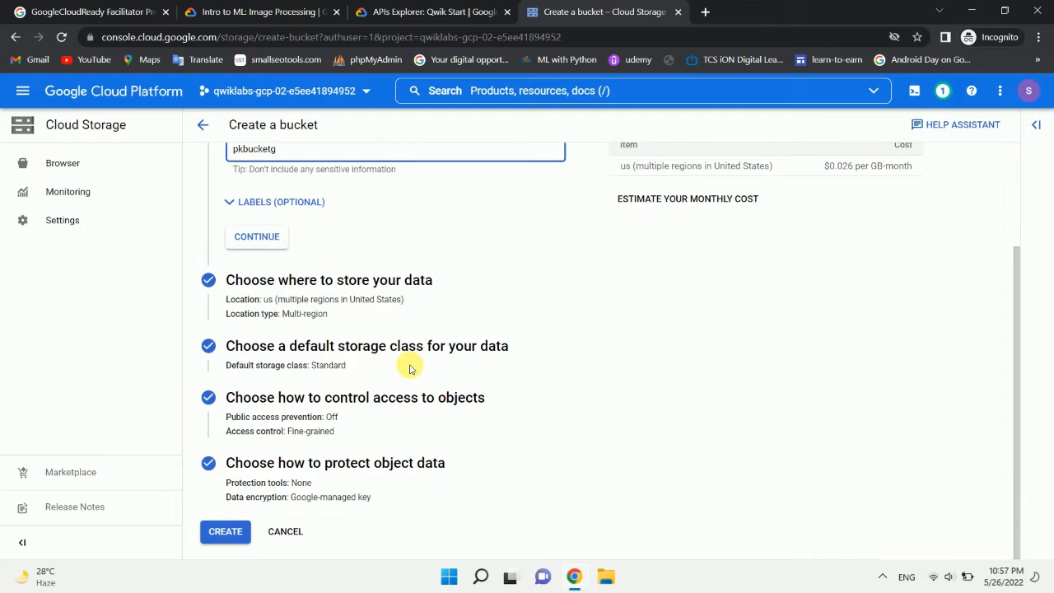
click(220, 530)
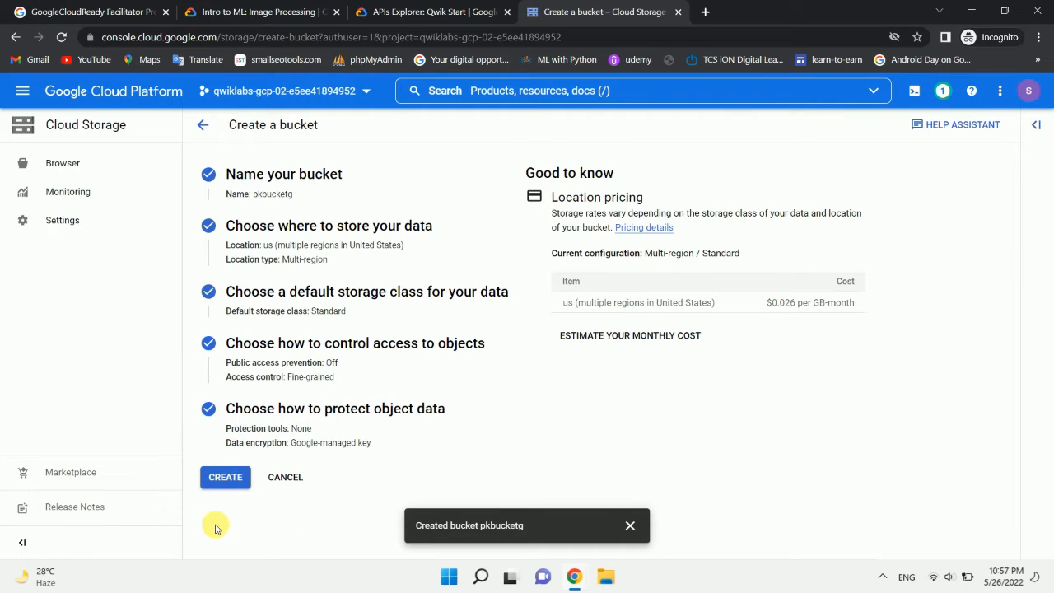
Step: Look at the new bucket's details page and check the lab progress for creating a Cloud Storage bucket
click(403, 5)
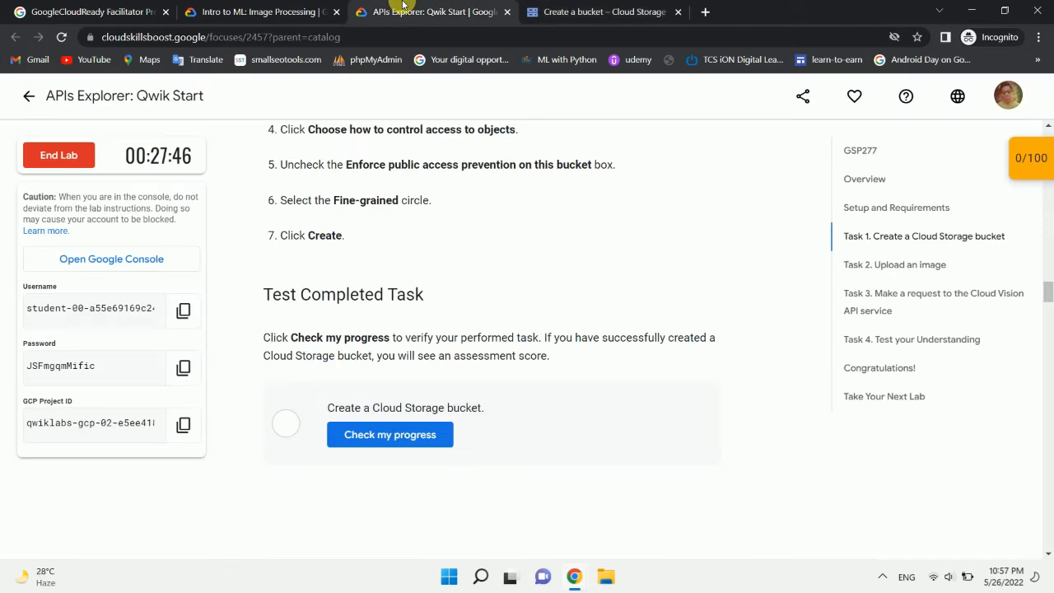
click(588, 10)
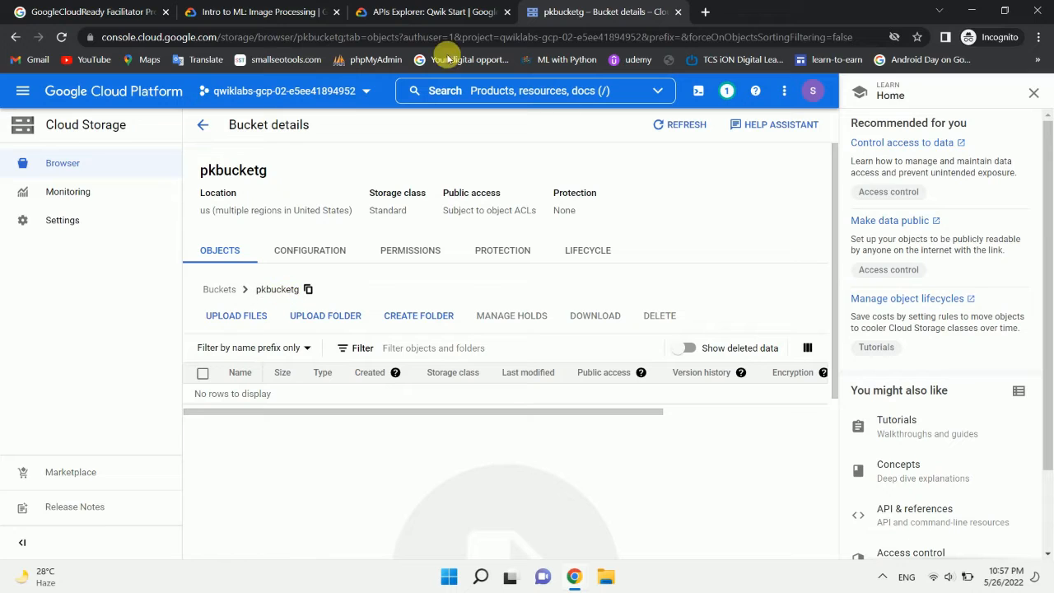
click(436, 10)
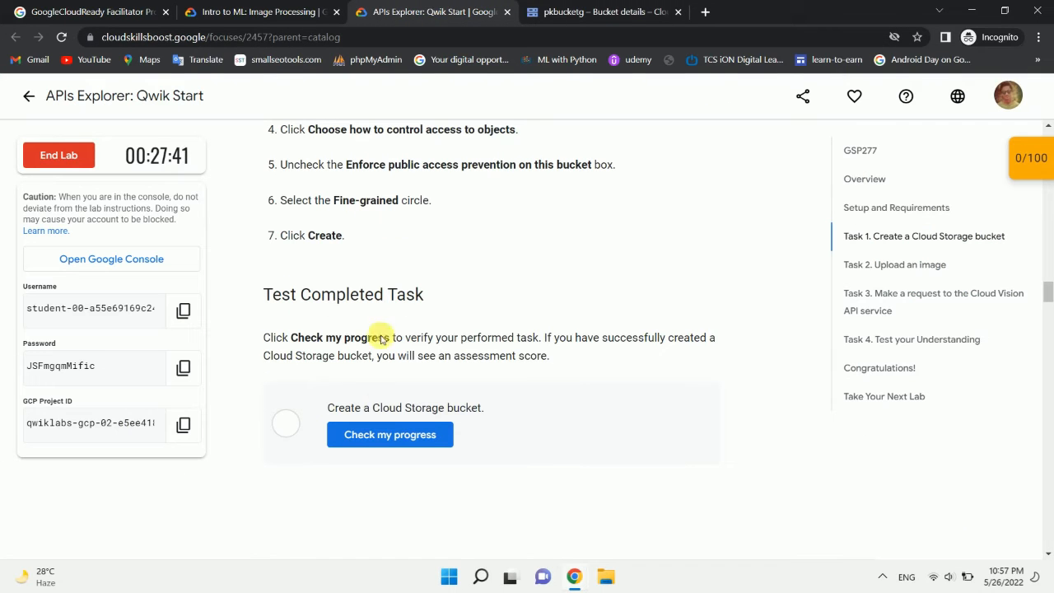
click(374, 436)
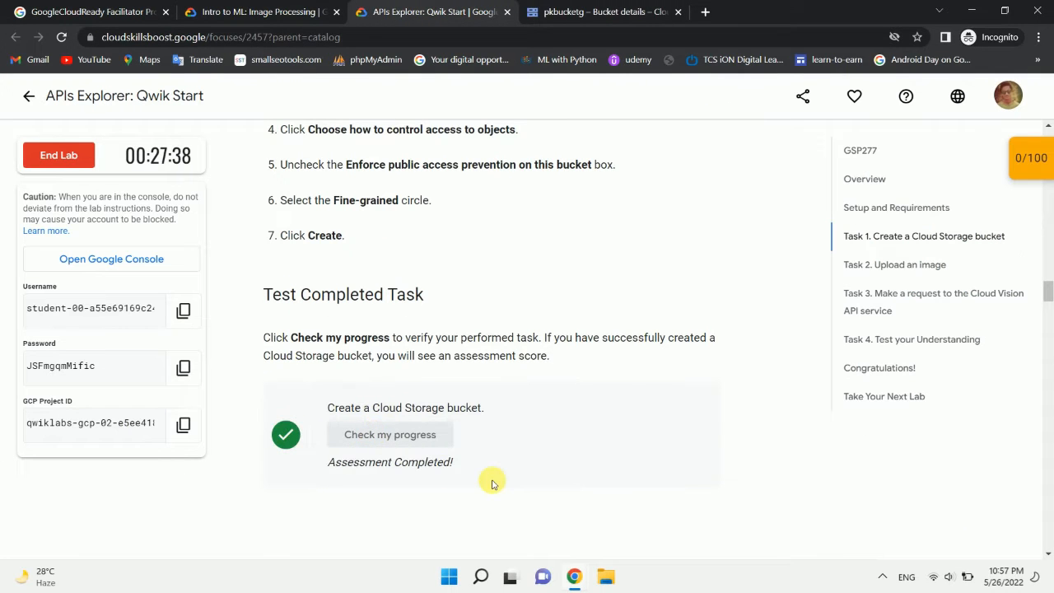
Step: Save the dog picture from the lab's Task 2 to the Downloads folder as a JPEG image named demo-image
scroll(492, 484, down, 6)
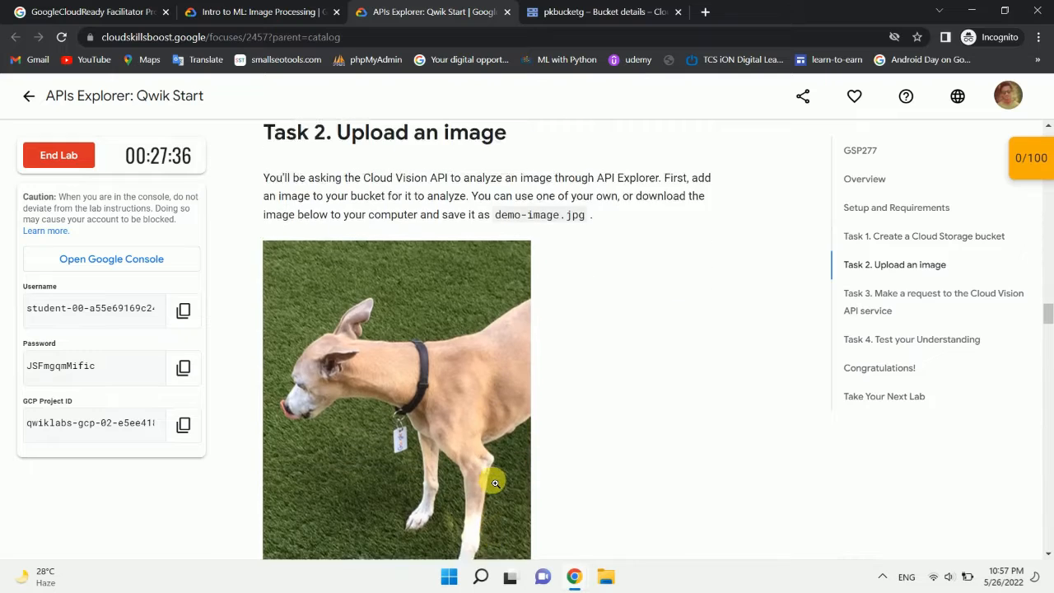
scroll(494, 484, up, 1)
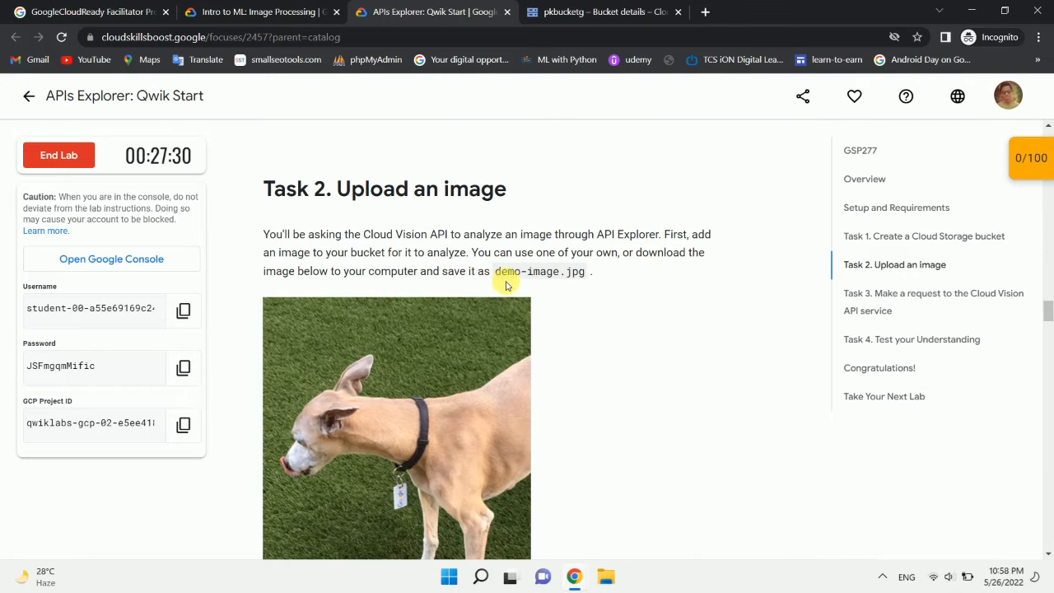
scroll(536, 337, down, 2)
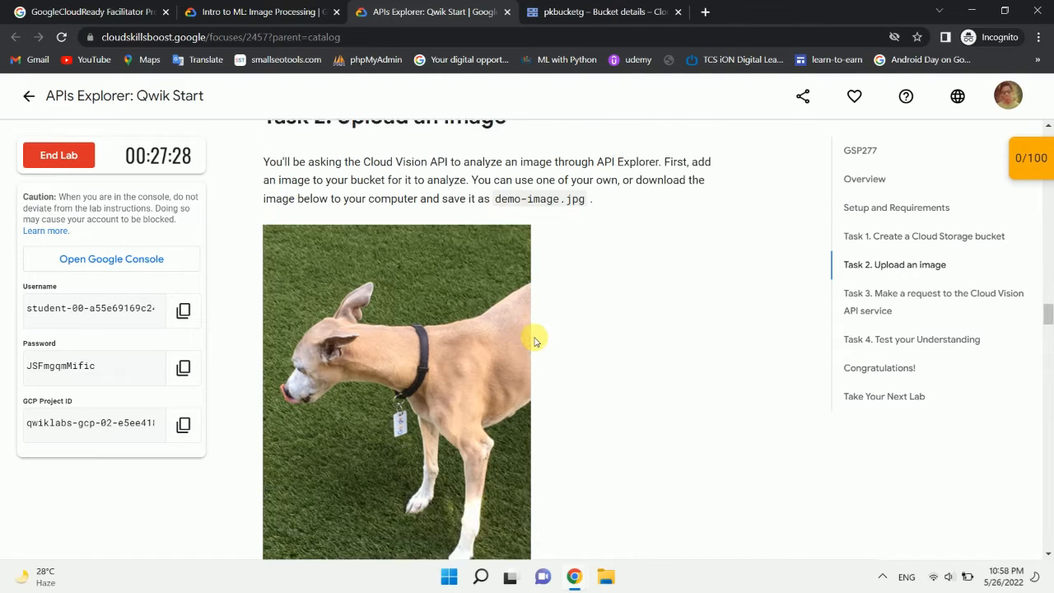
right_click(407, 341)
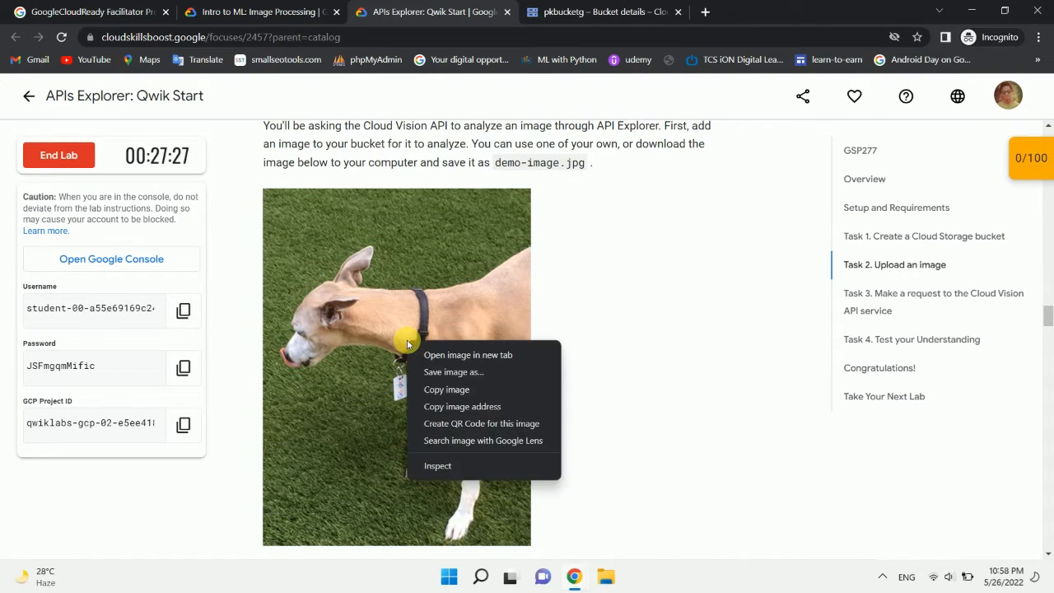
click(451, 371)
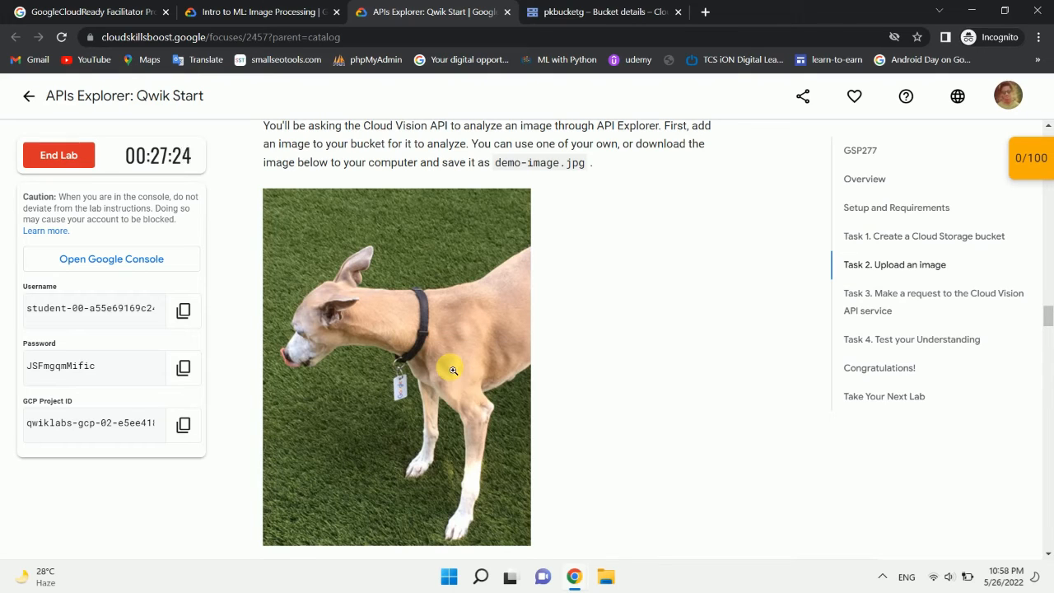
scroll(453, 370, down, 2)
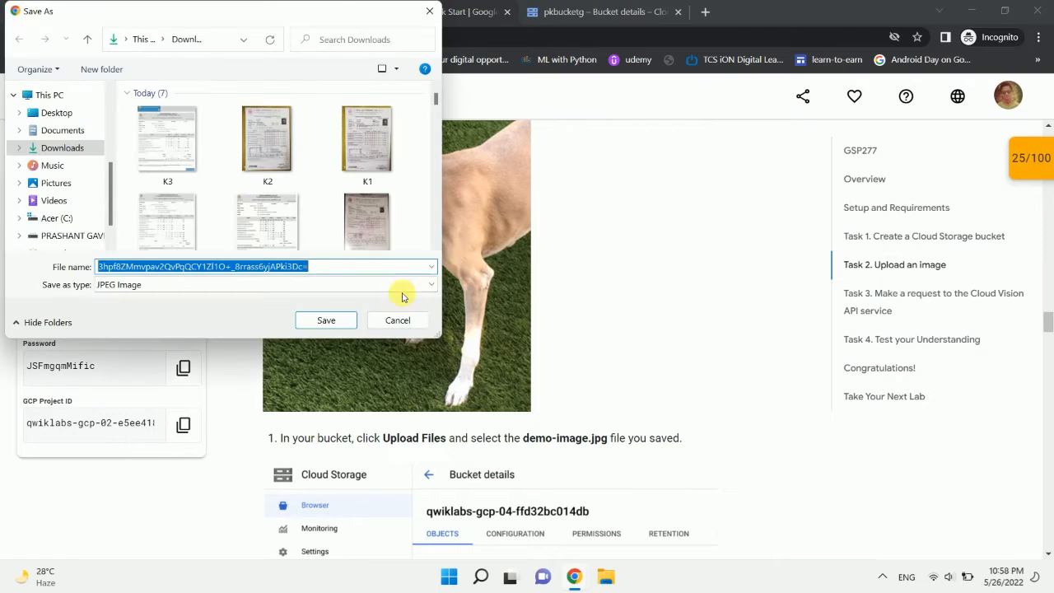
text(demo-image)
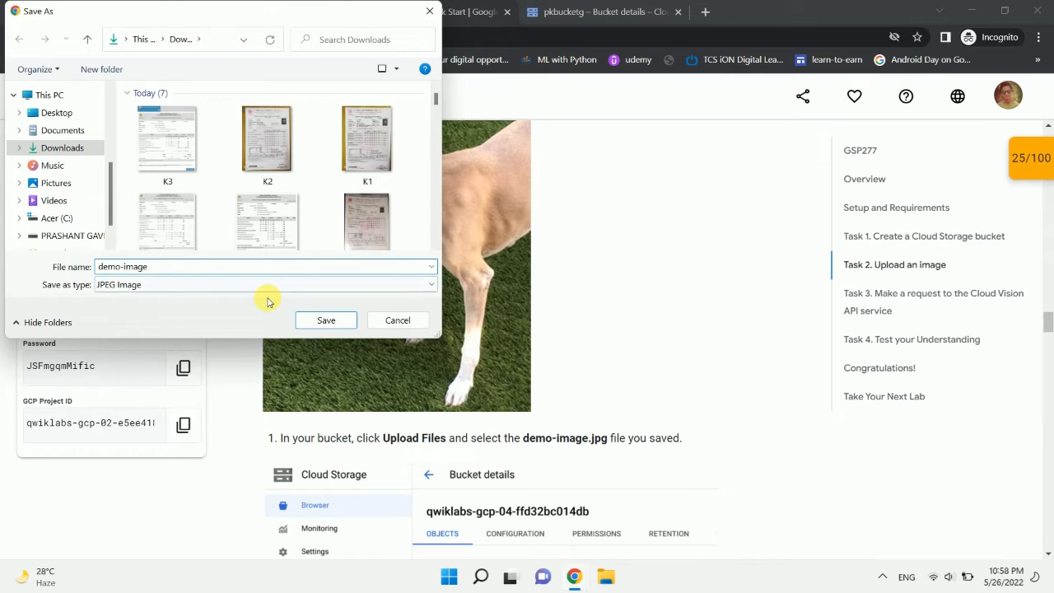
click(251, 288)
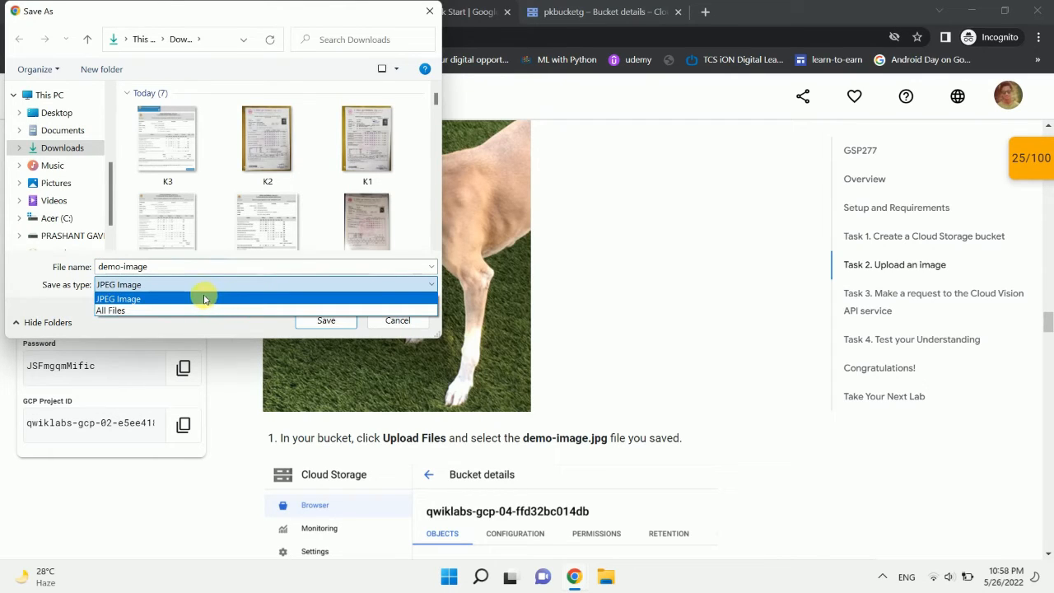
click(204, 299)
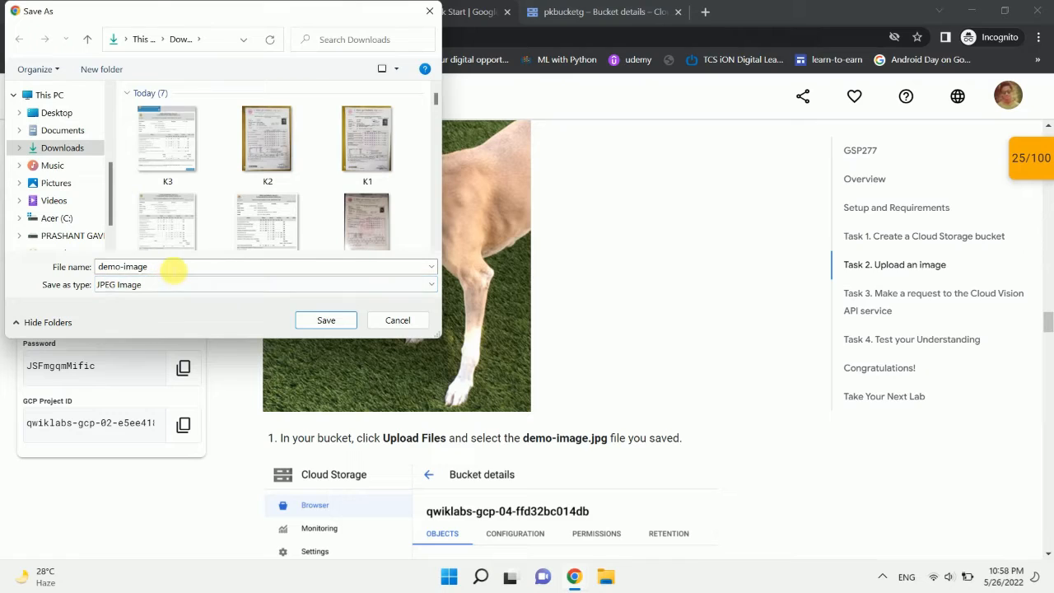
click(324, 320)
scroll(430, 347, down, 2)
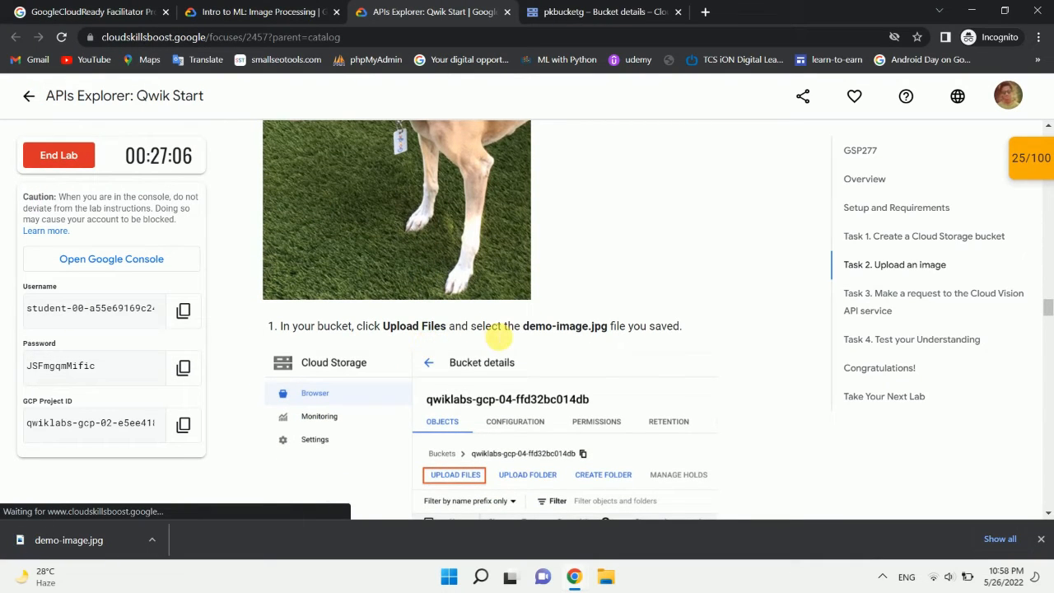
Step: Upload demo-image.jpg from the Downloads folder to the pkbucketg bucket, following the lab's Task 2
scroll(494, 338, down, 2)
scroll(497, 338, down, 3)
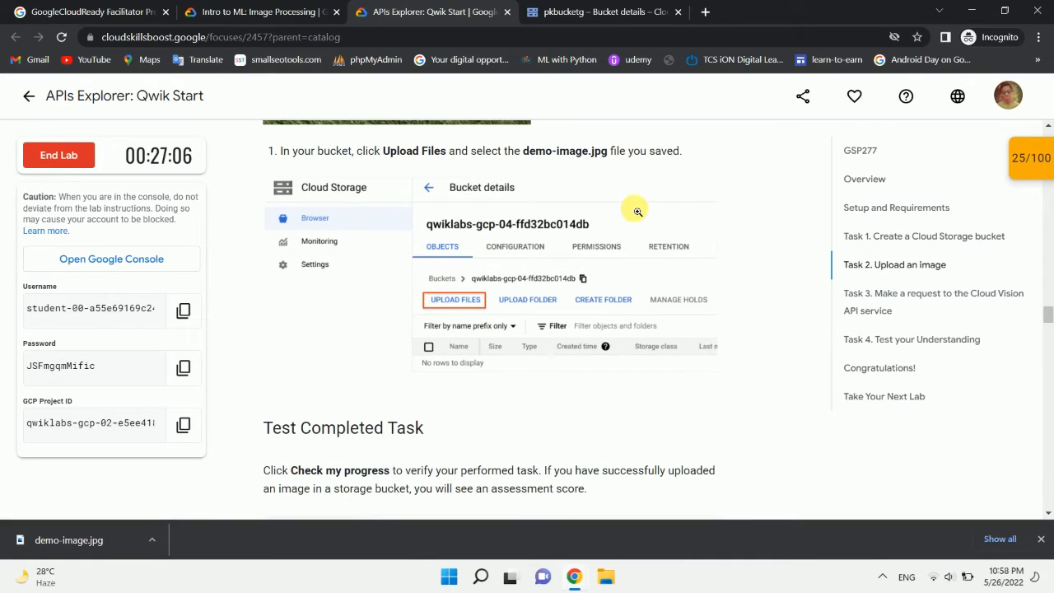
scroll(634, 212, down, 3)
scroll(636, 211, down, 1)
click(576, 11)
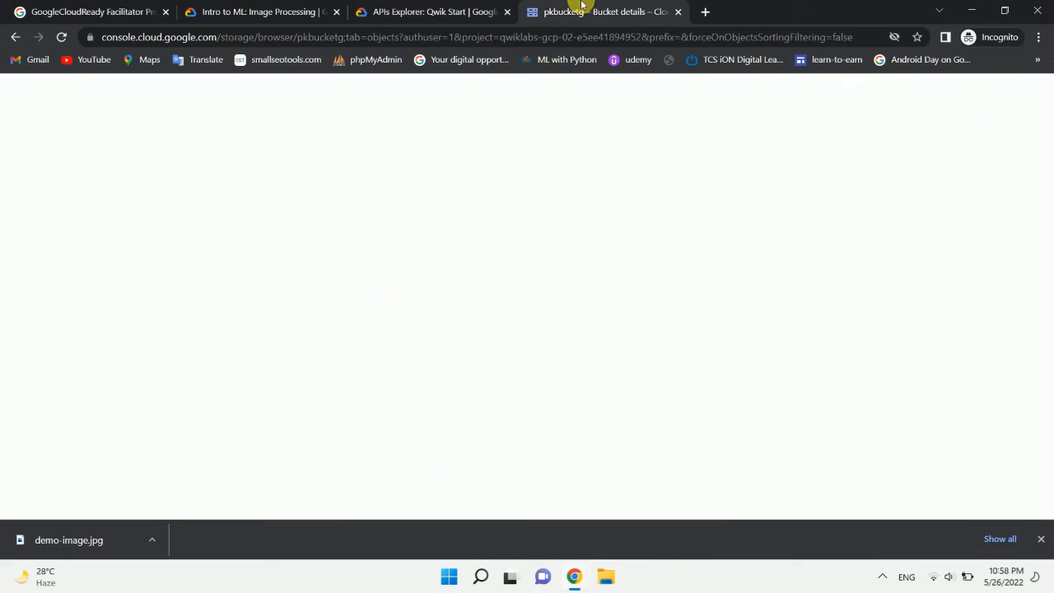
click(235, 317)
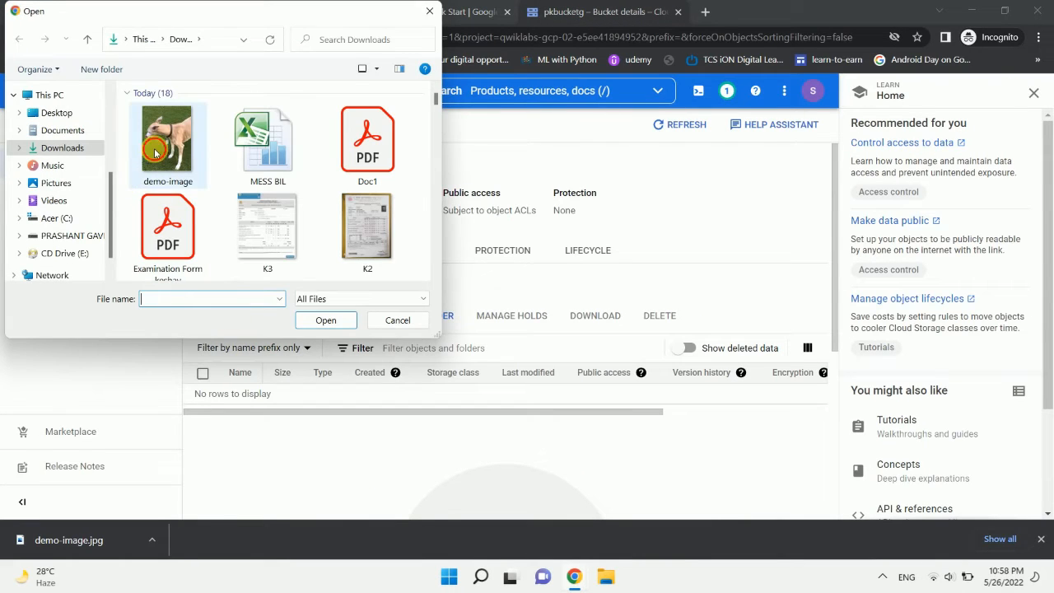
click(160, 148)
click(322, 320)
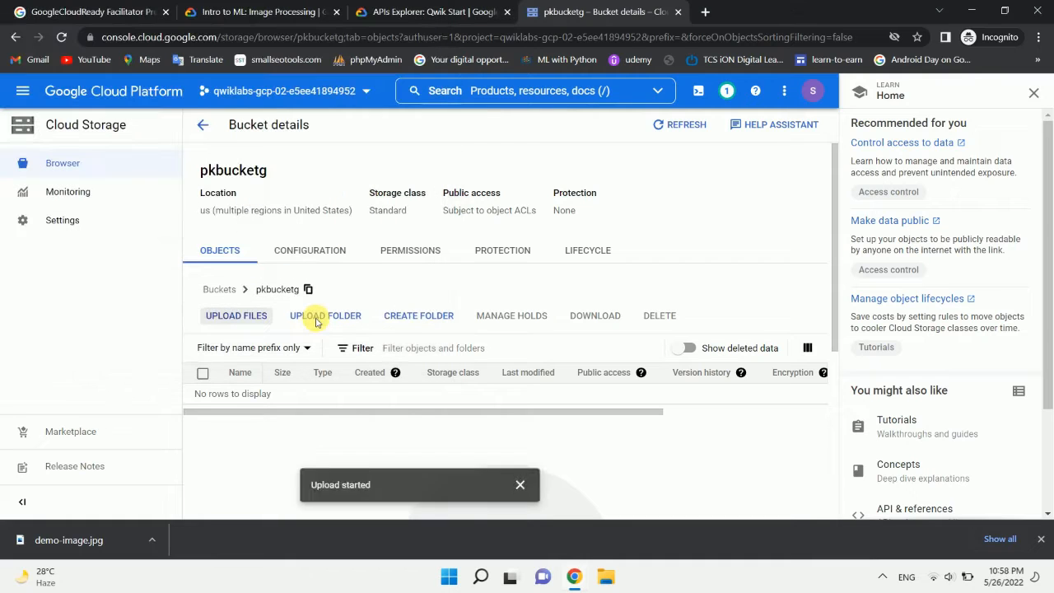
Step: Look for the uploaded image in the bucket's object list and check the lab progress for uploading demo-image.jpg
click(477, 11)
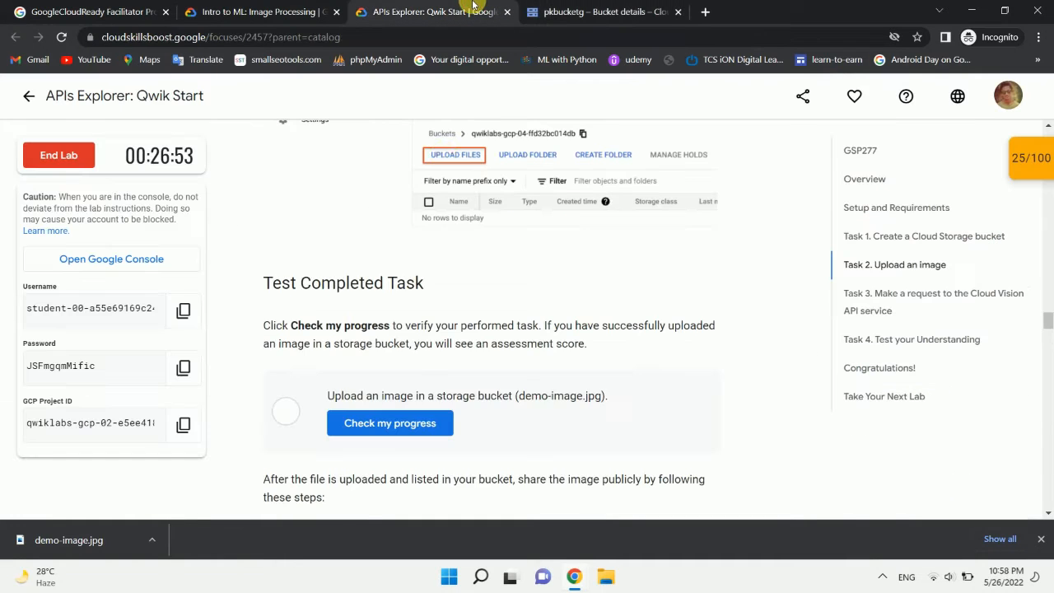
scroll(426, 304, down, 1)
scroll(427, 304, up, 1)
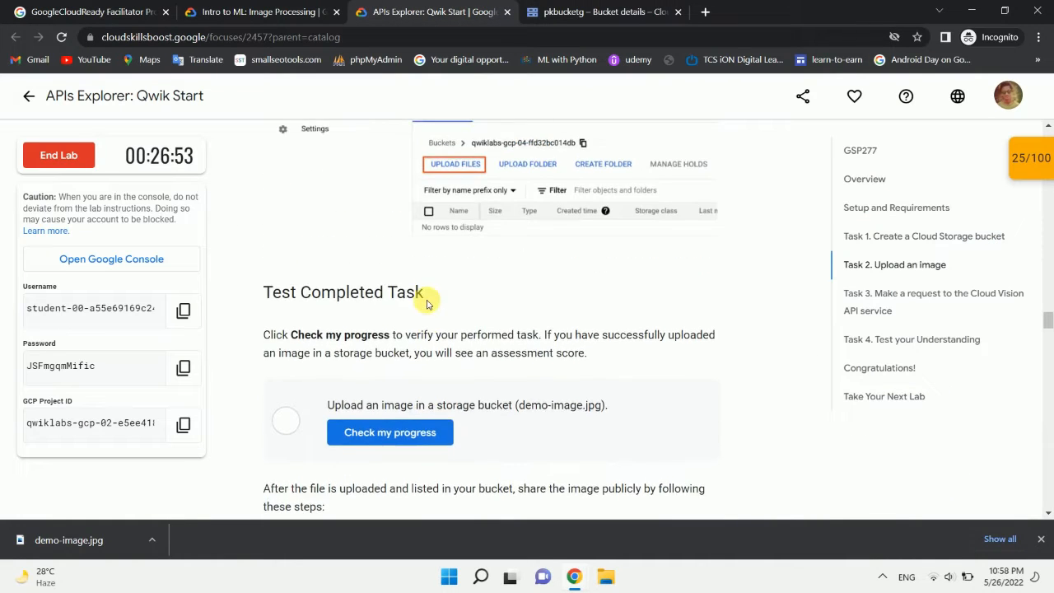
scroll(426, 305, down, 2)
click(601, 12)
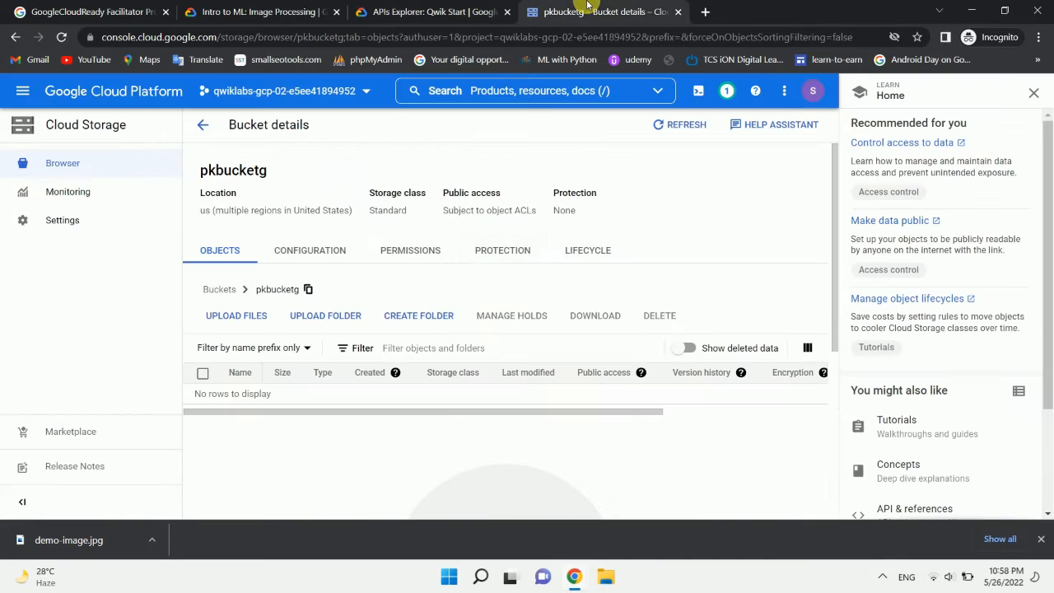
scroll(442, 339, down, 2)
scroll(437, 336, up, 1)
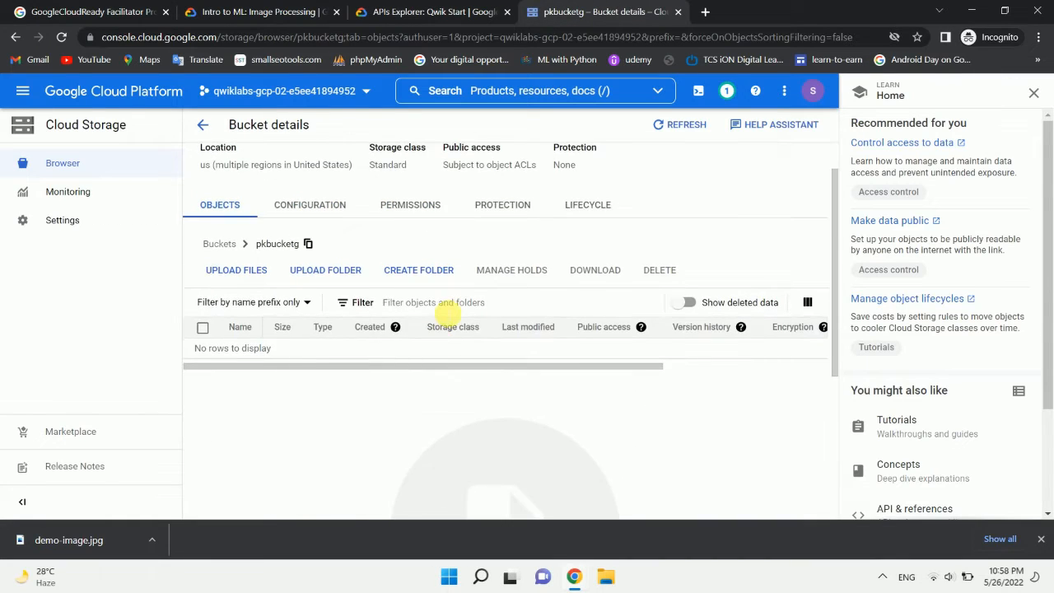
scroll(439, 326, down, 2)
scroll(442, 308, down, 1)
scroll(437, 303, up, 4)
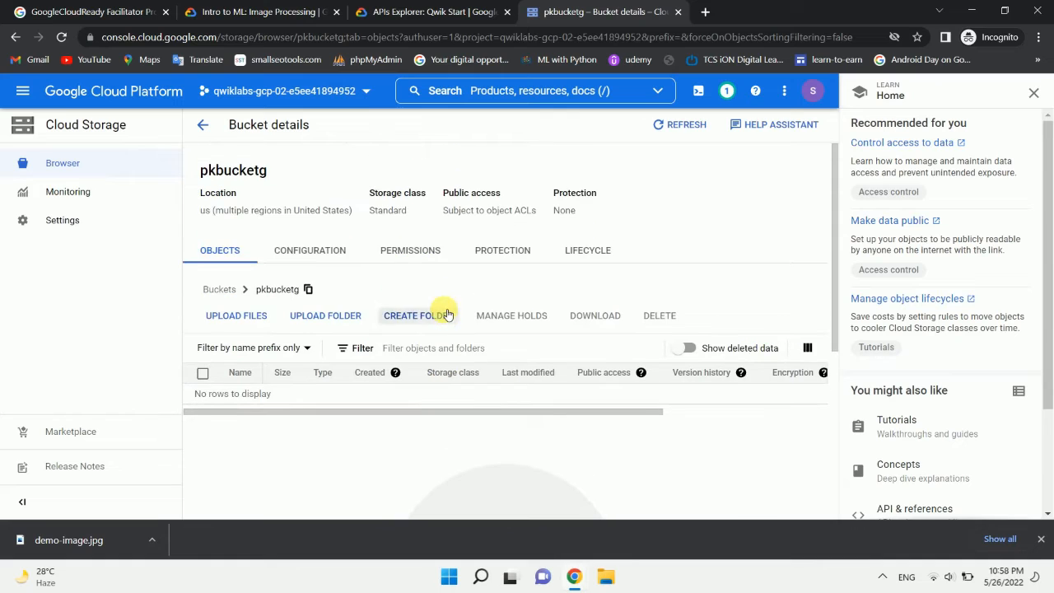
click(458, 7)
click(367, 280)
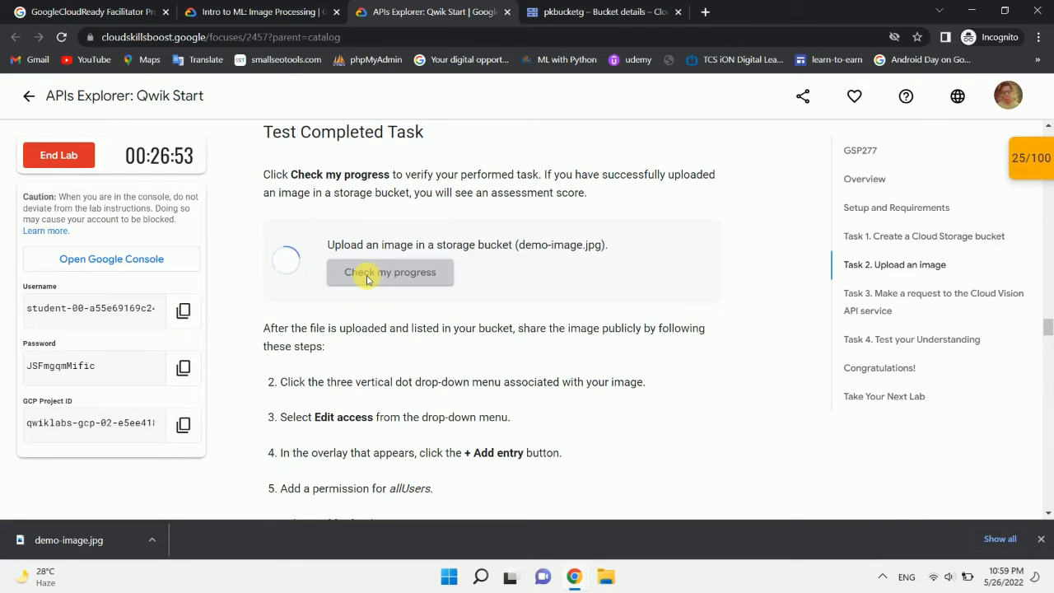
Step: View the upload status of demo-image.jpg in the bucket and recheck the lab progress for the image upload
click(650, 7)
scroll(498, 295, down, 5)
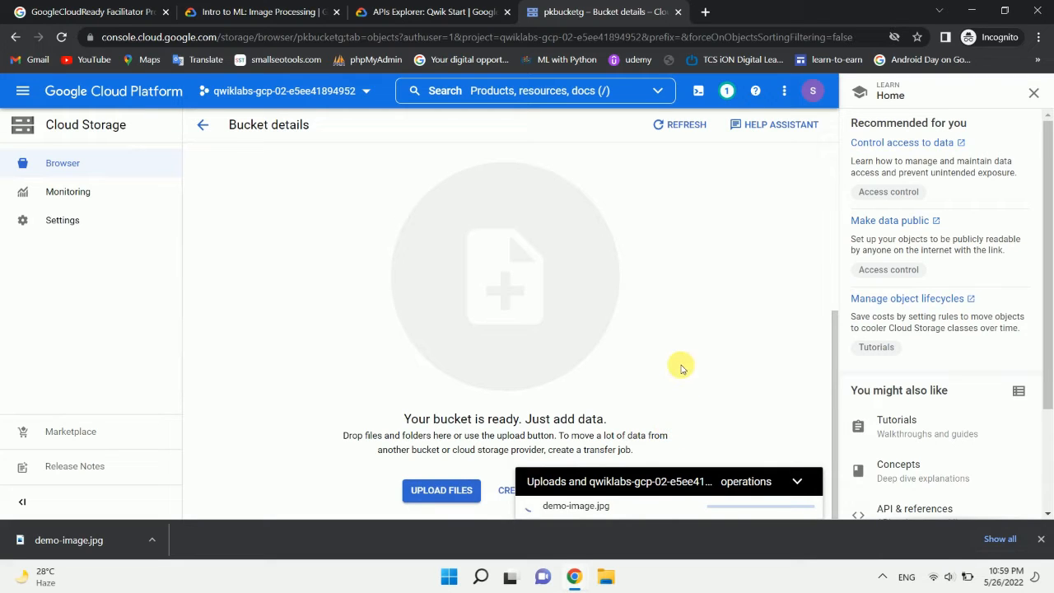
scroll(682, 369, up, 3)
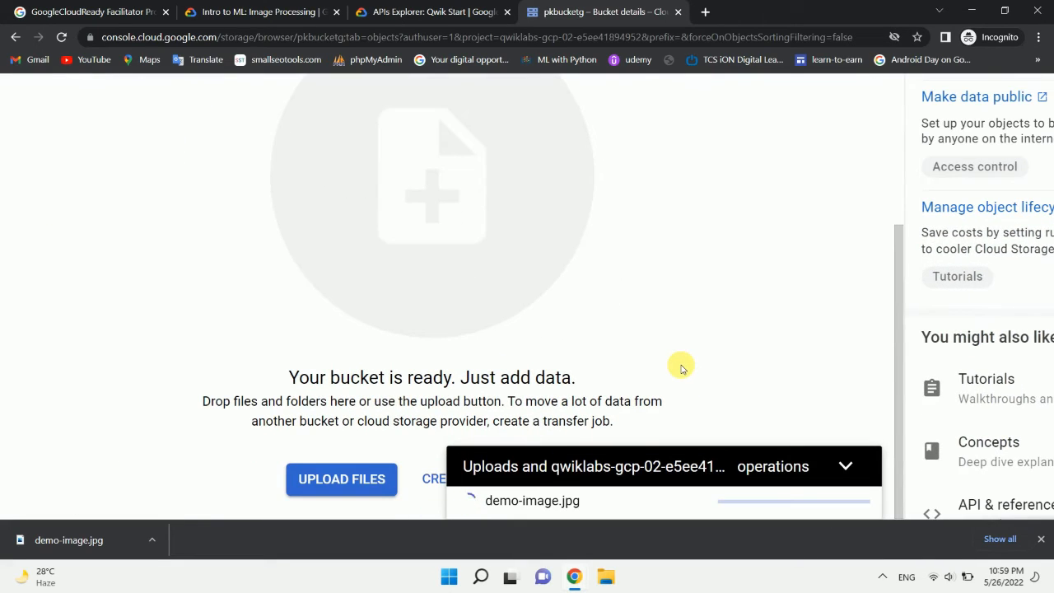
scroll(682, 369, down, 3)
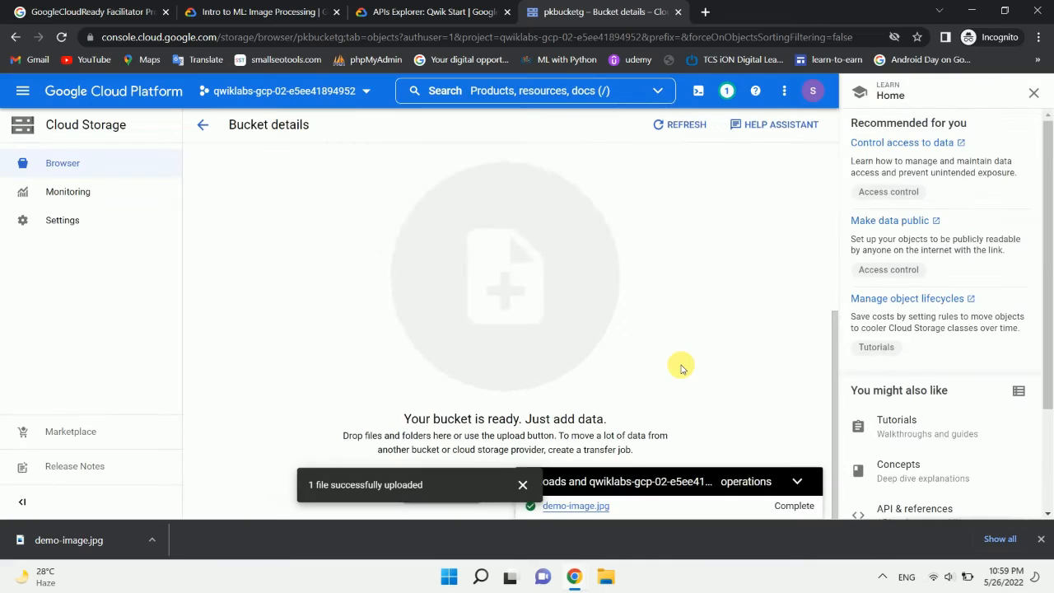
click(433, 11)
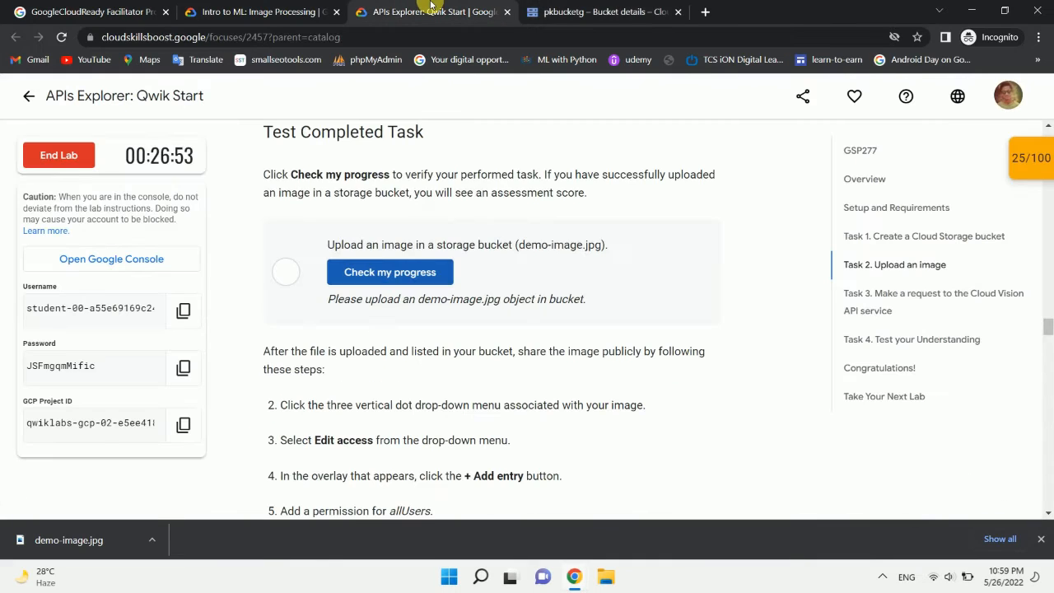
click(372, 276)
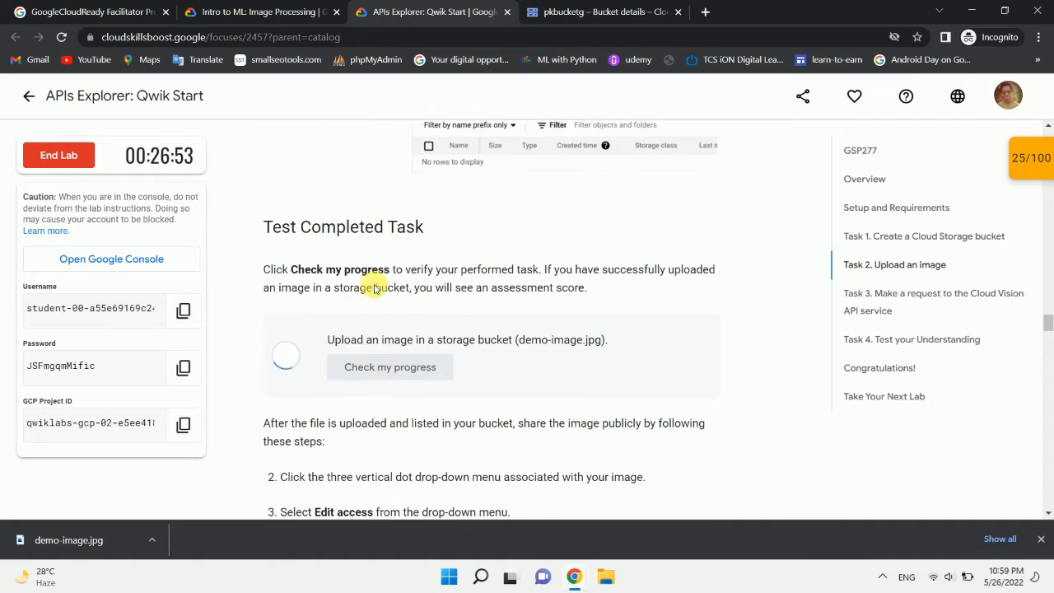
Step: Review the lab's checkpoint scores and the Task 2 instructions for sharing the uploaded image publicly
click(252, 11)
scroll(291, 261, down, 1)
click(368, 7)
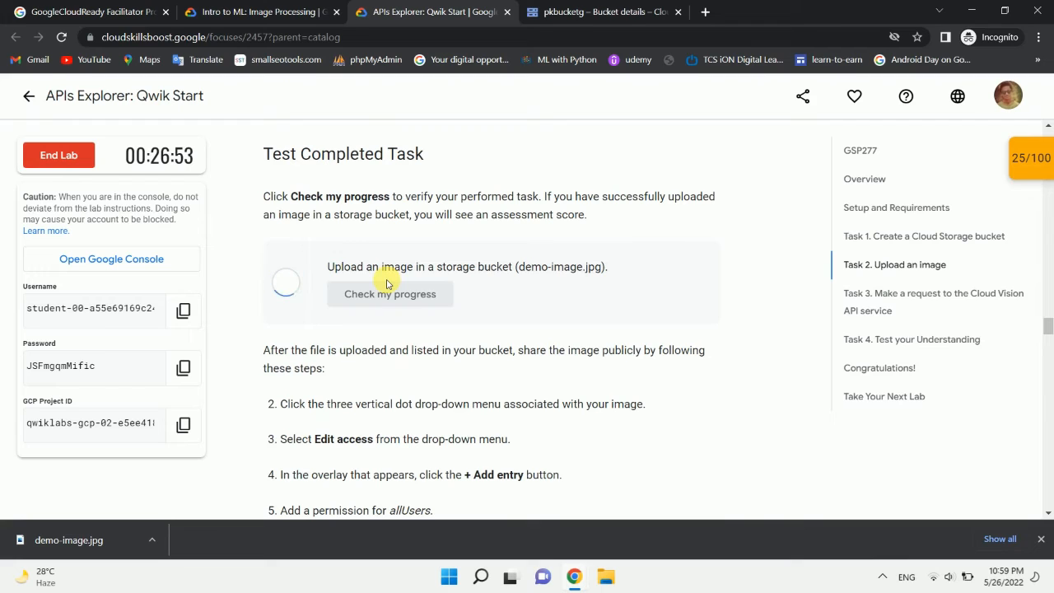
click(1030, 159)
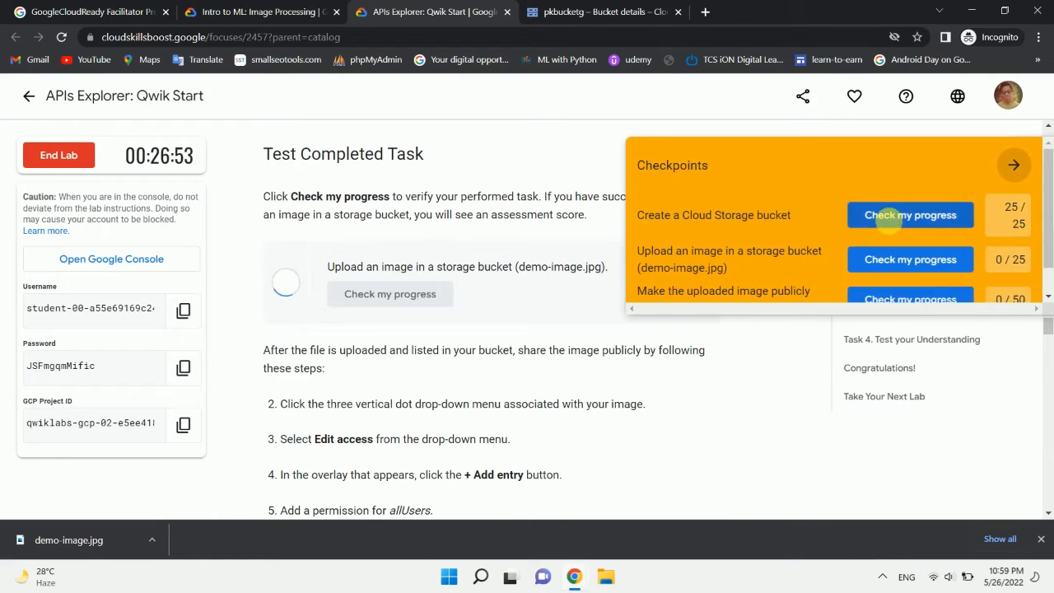
scroll(875, 229, down, 1)
scroll(875, 229, up, 1)
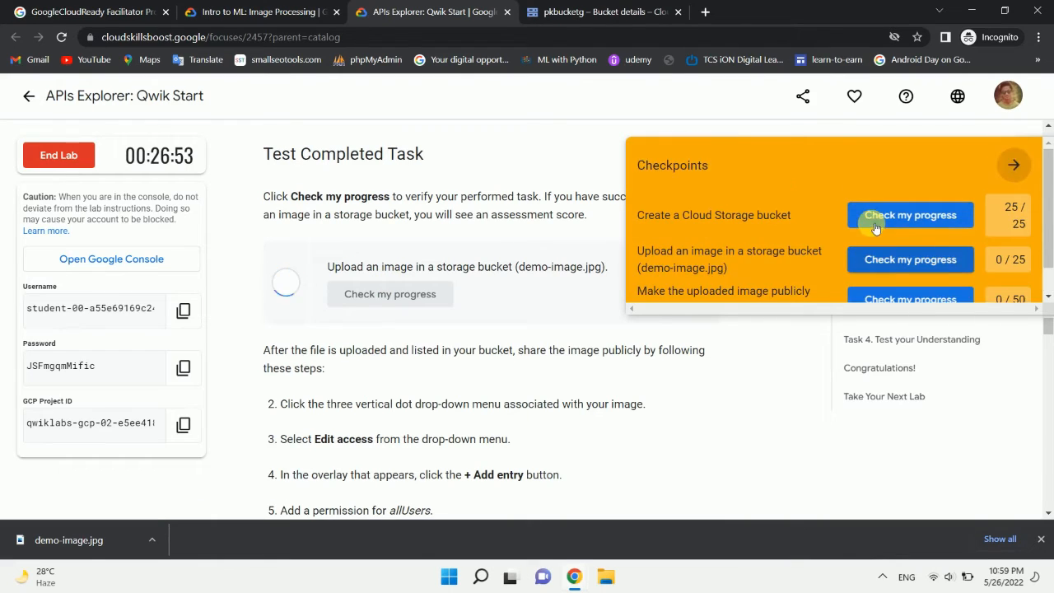
click(1019, 164)
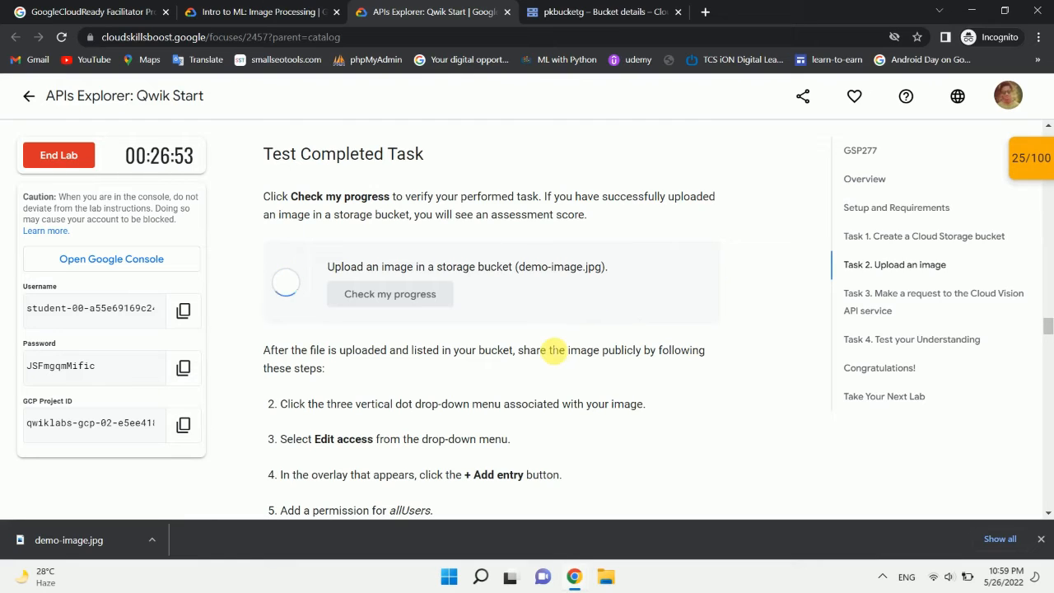
scroll(550, 348, down, 2)
scroll(550, 350, up, 1)
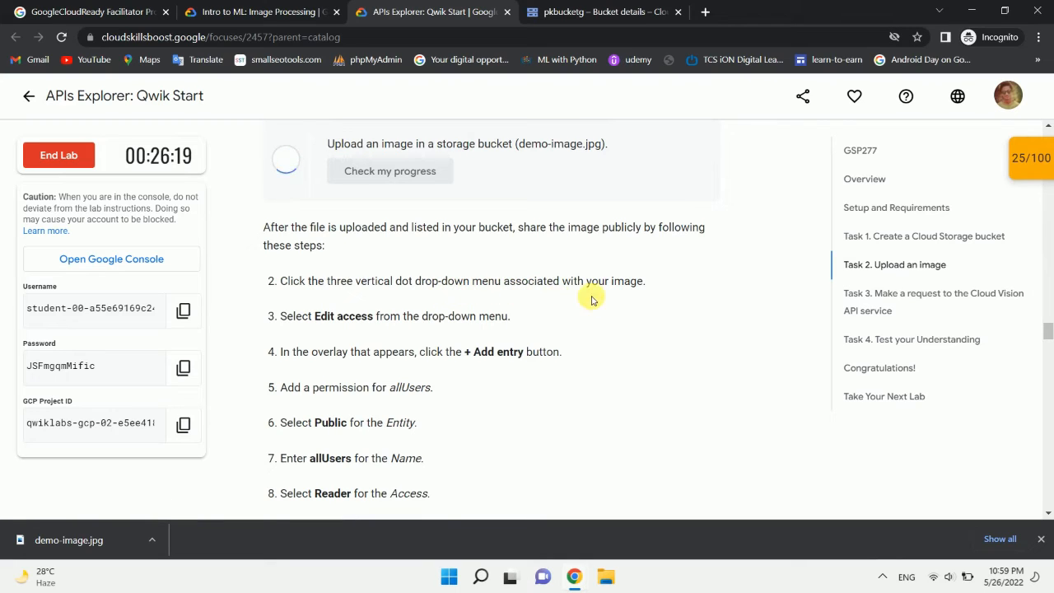
scroll(572, 304, down, 1)
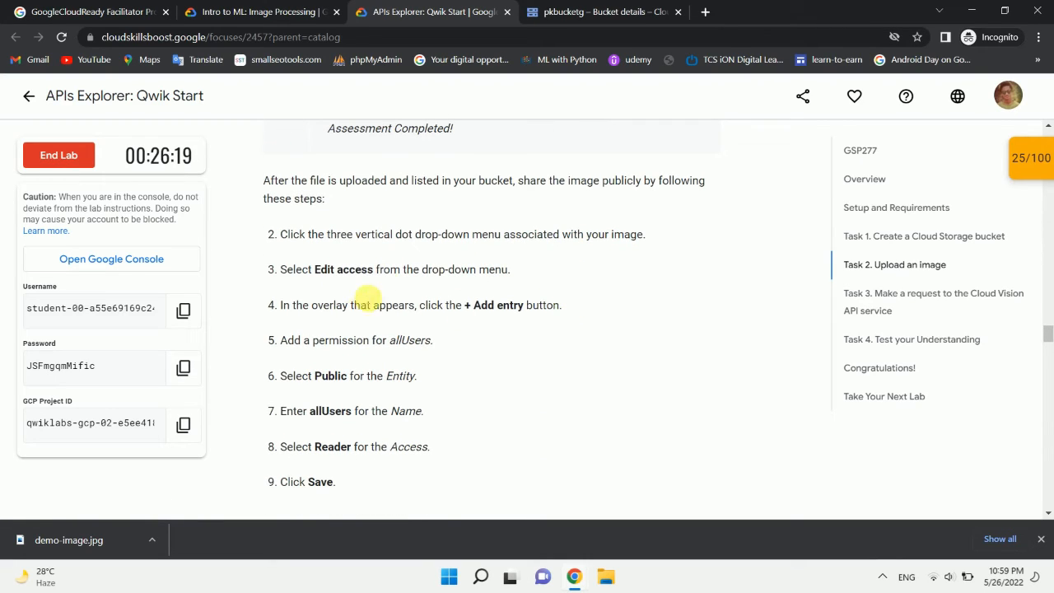
Step: Collapse the upload operations overview and refresh the object list of the pkbucketg bucket
click(554, 6)
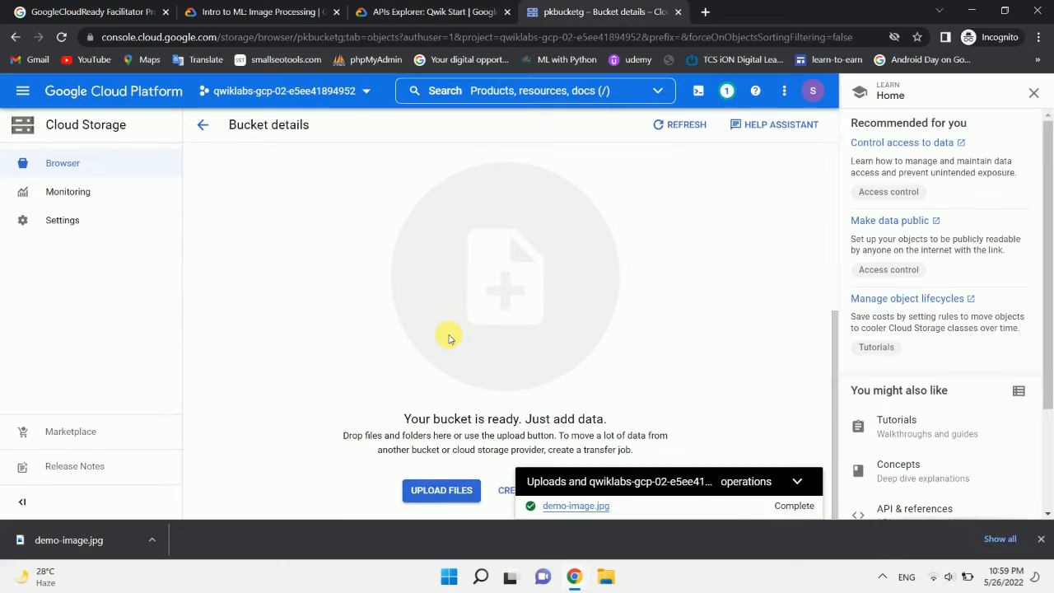
click(798, 483)
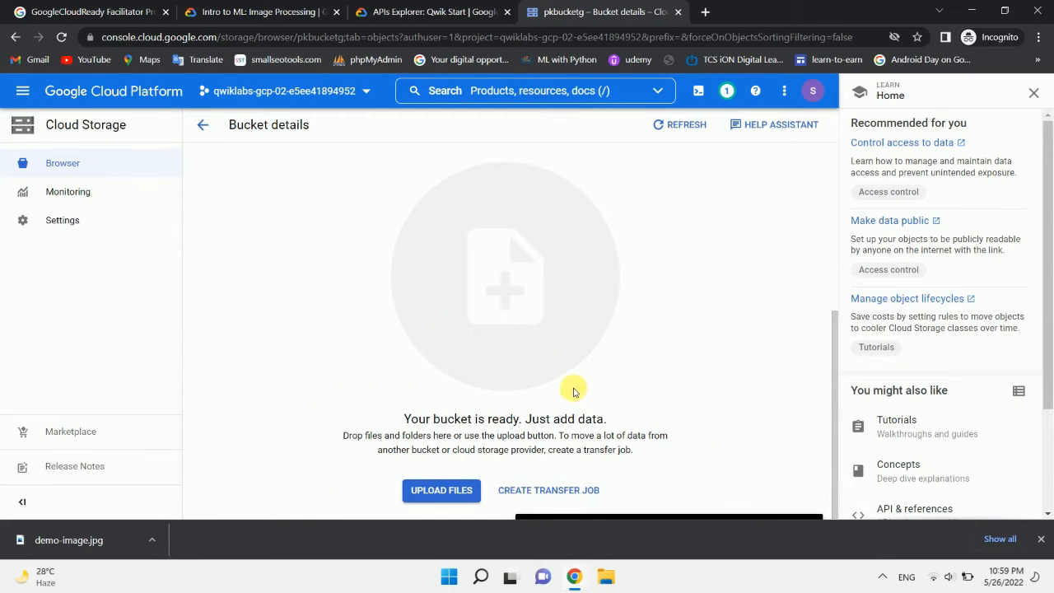
click(674, 133)
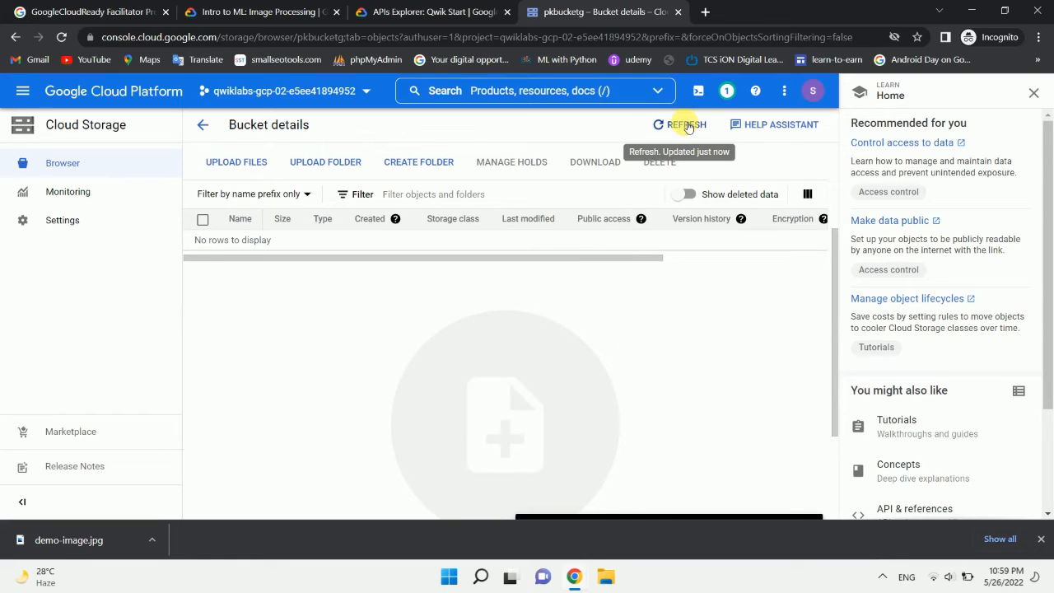
scroll(397, 379, down, 2)
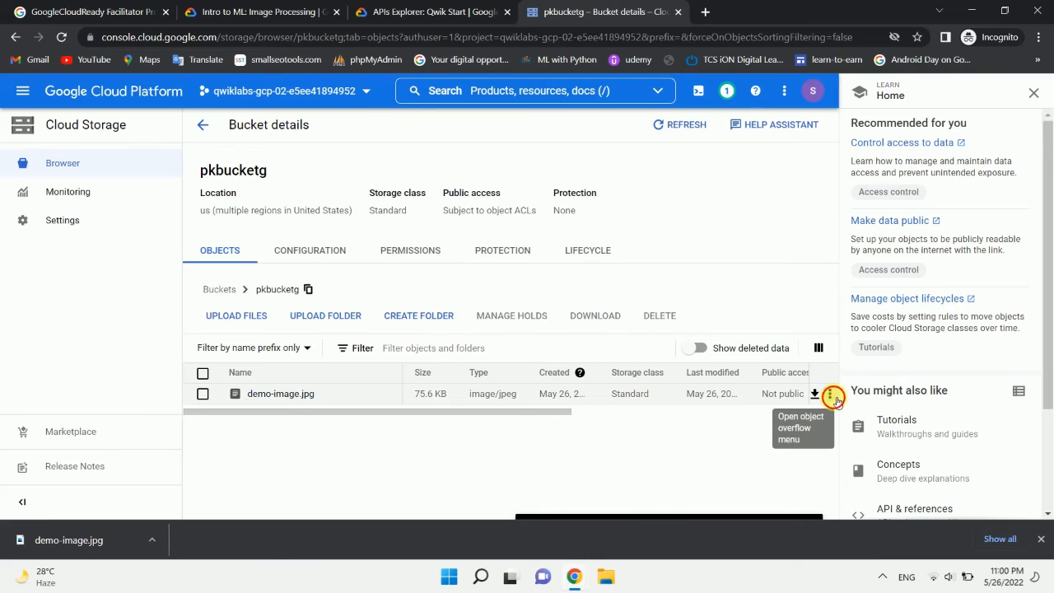
Step: Open the access settings of demo-image.jpg and add a new permission entry
click(830, 394)
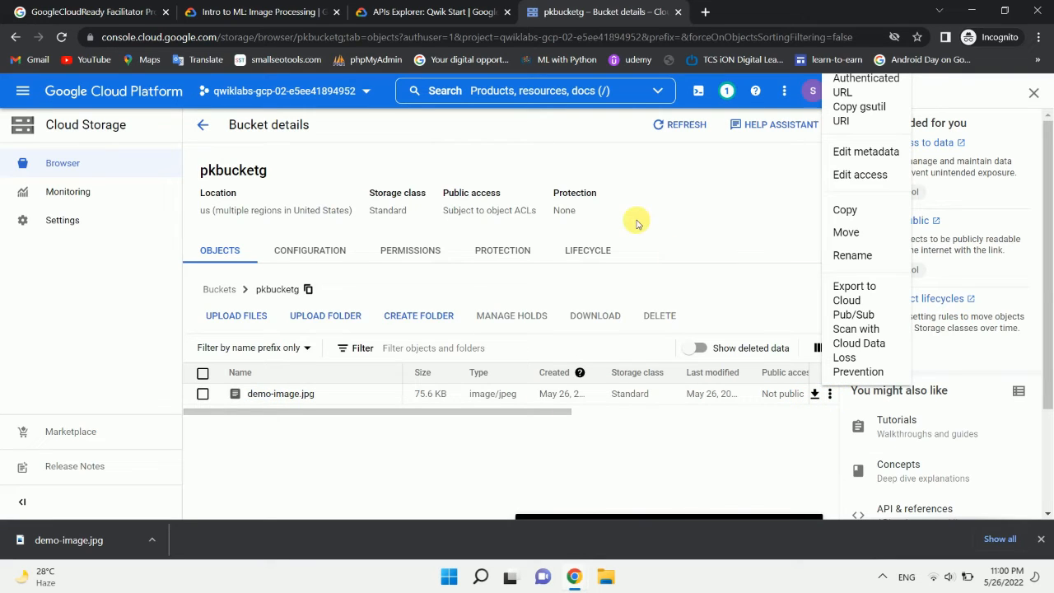
click(418, 12)
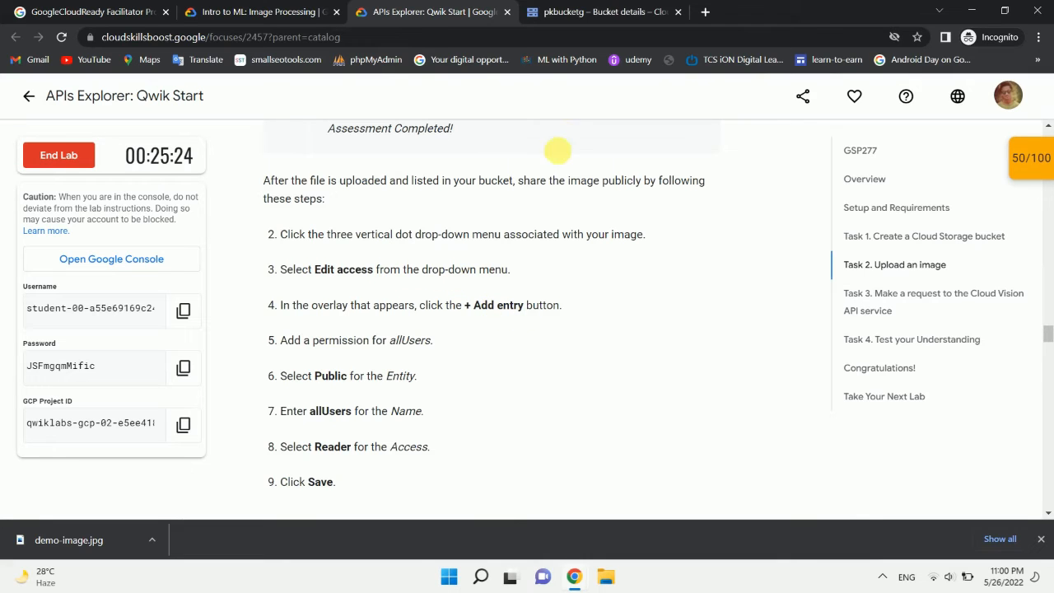
click(593, 11)
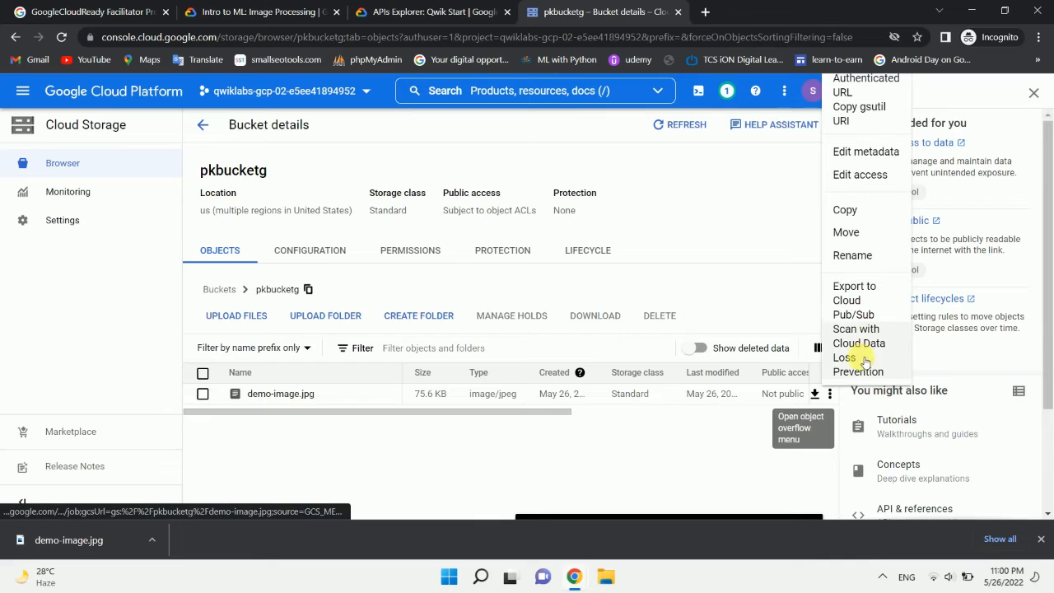
click(864, 176)
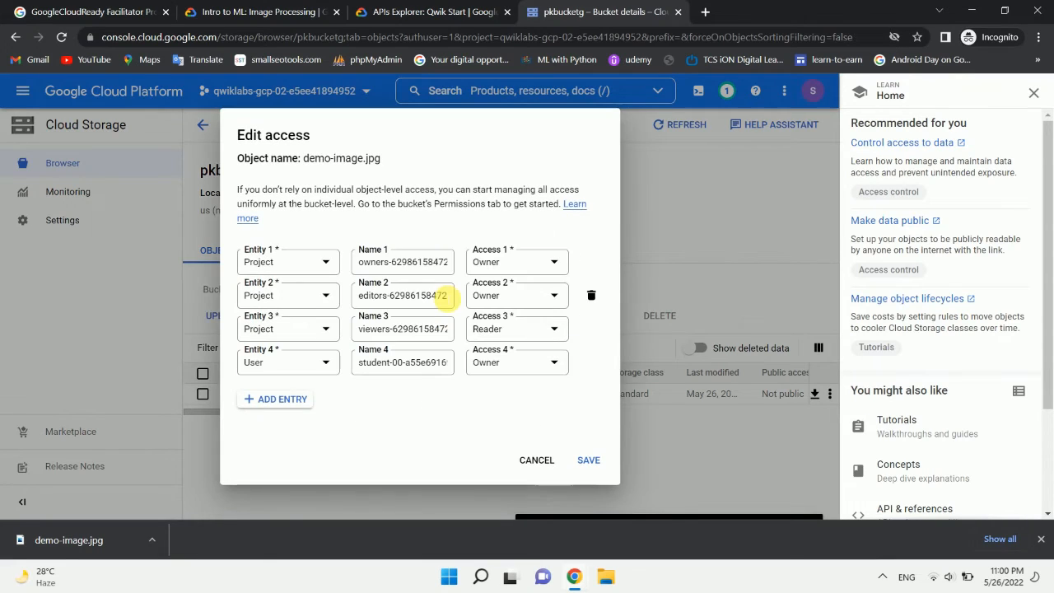
click(280, 400)
Step: Recheck the lab's permission steps and set the new entry's entity to Public, with allUsers as the name and Reader access
click(417, 7)
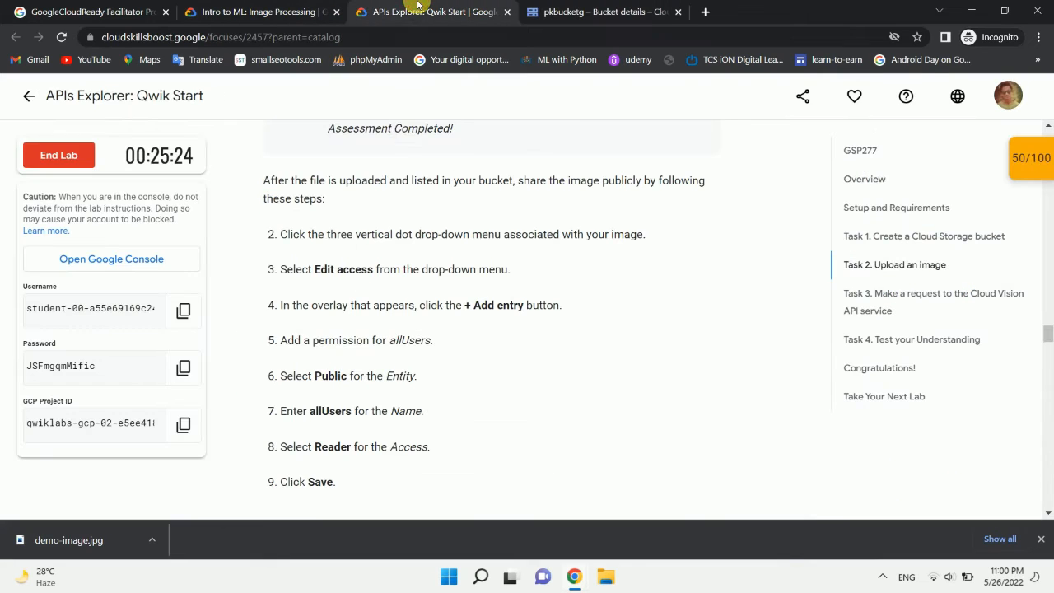
scroll(463, 357, down, 3)
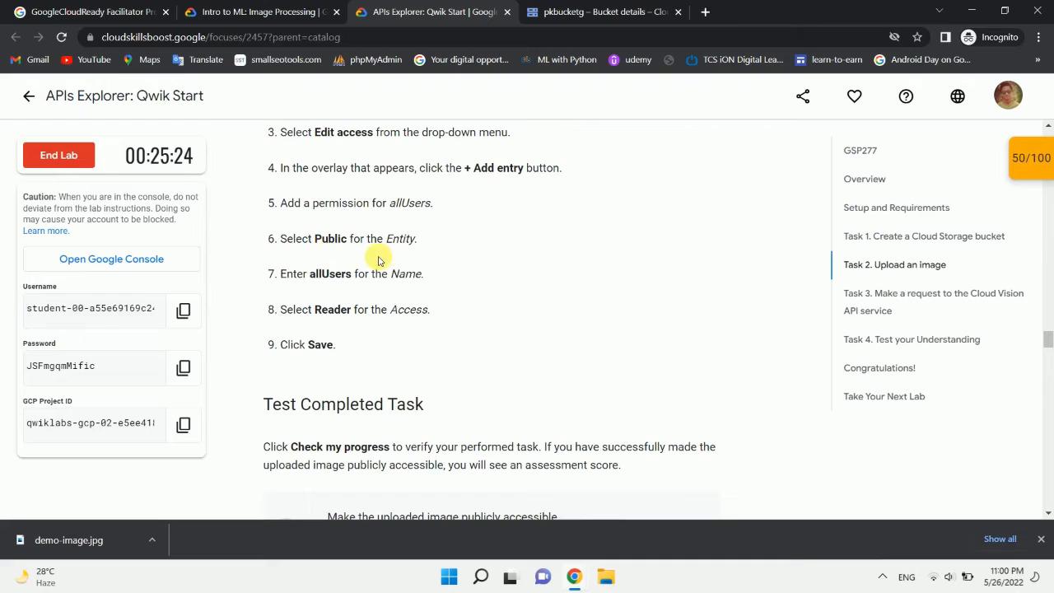
scroll(376, 259, down, 1)
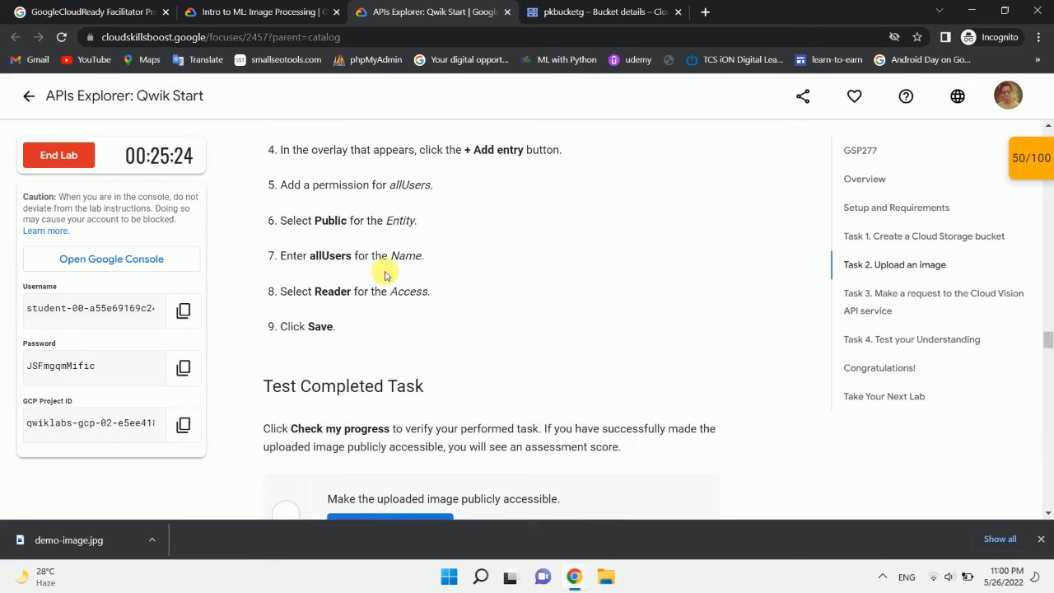
click(575, 6)
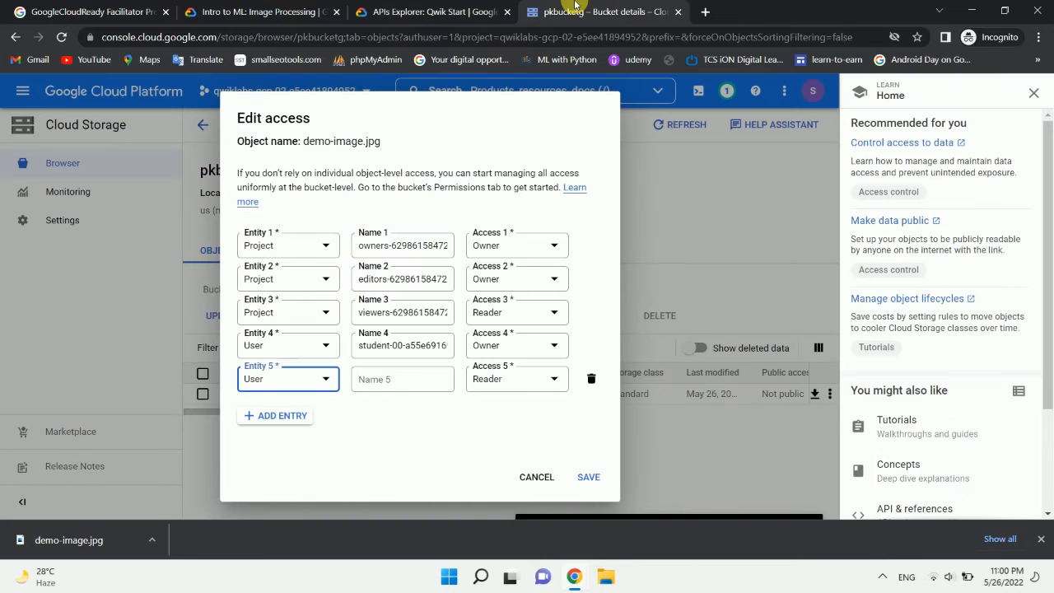
click(281, 382)
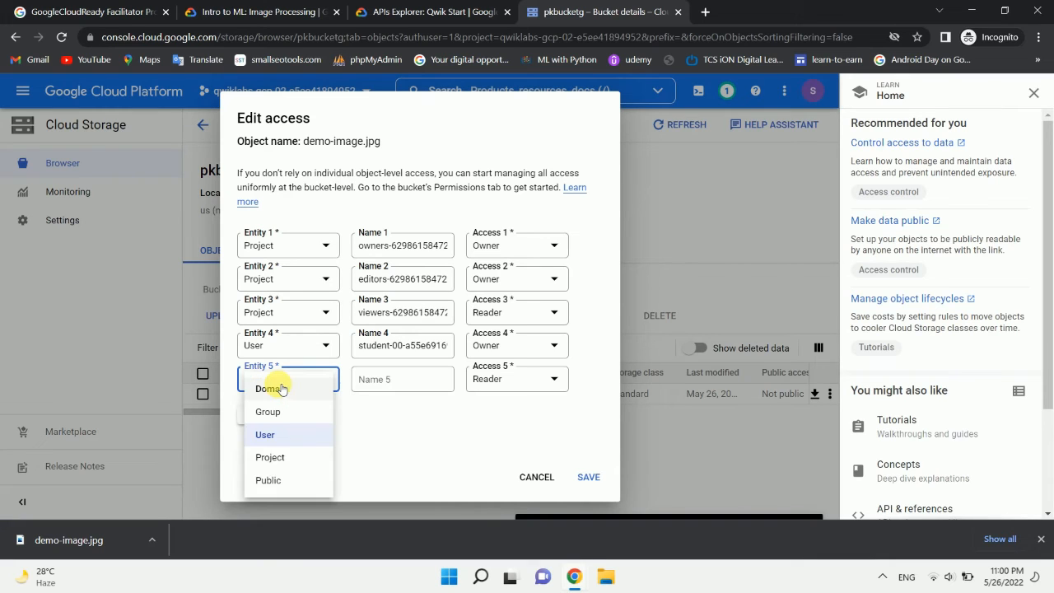
click(273, 480)
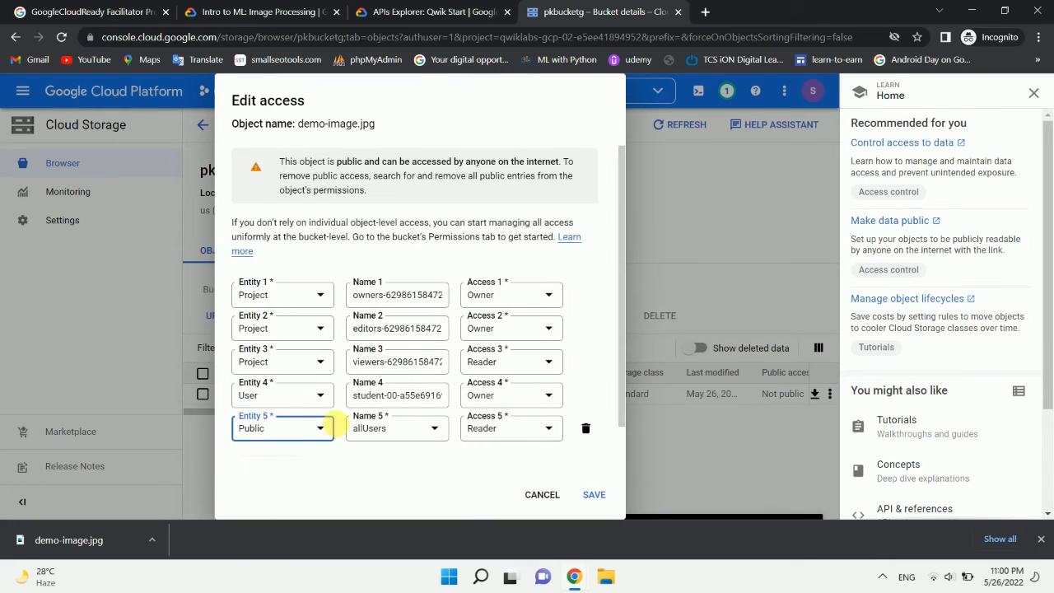
Step: Verify the public Reader entry for allUsers against the lab instructions and save the access settings of demo-image.jpg
click(420, 432)
click(419, 432)
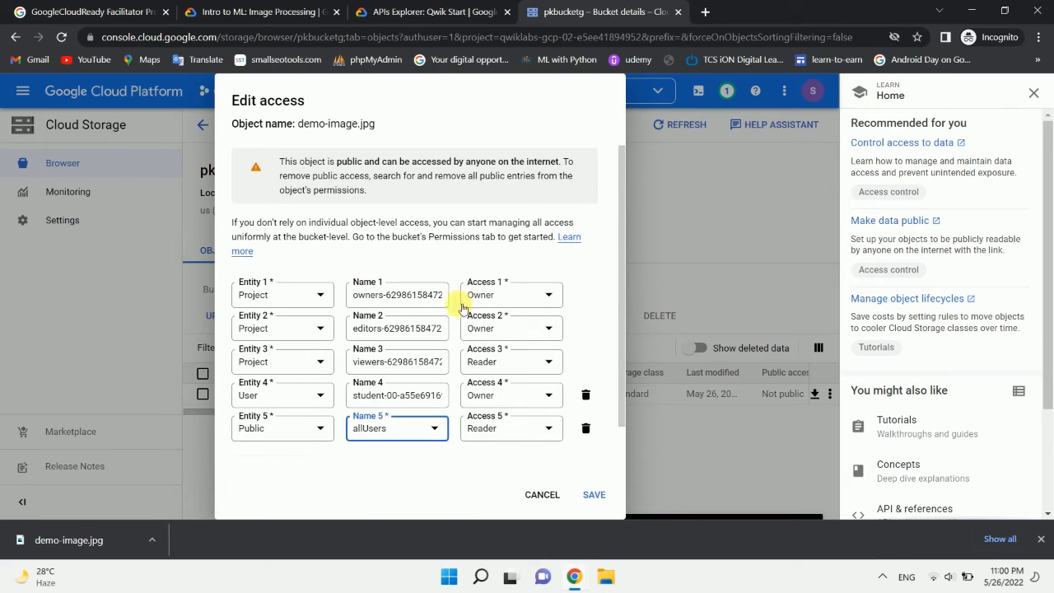
click(400, 8)
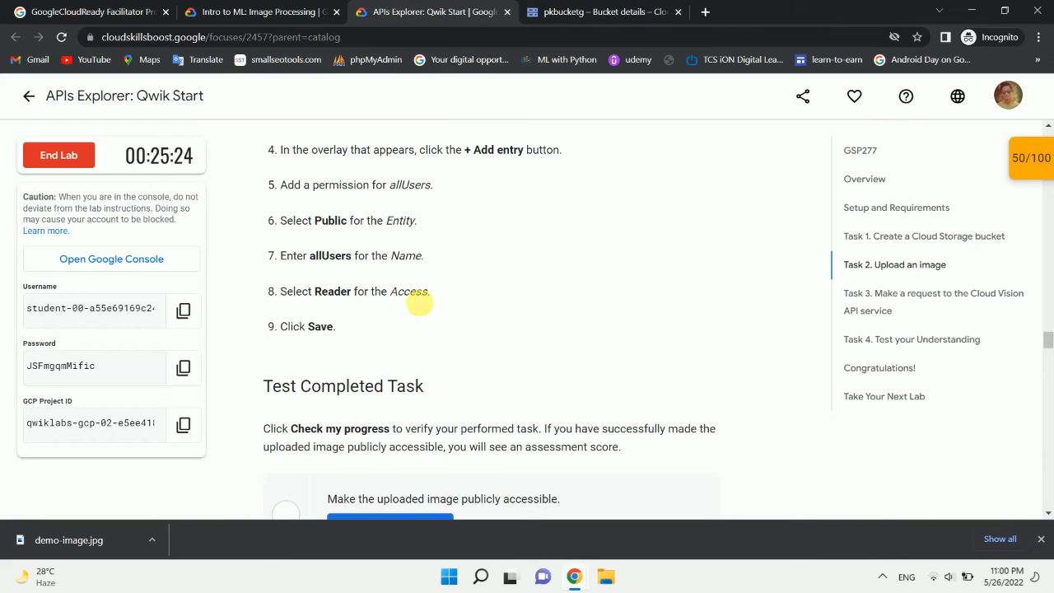
scroll(416, 303, down, 1)
scroll(415, 307, down, 1)
click(553, 10)
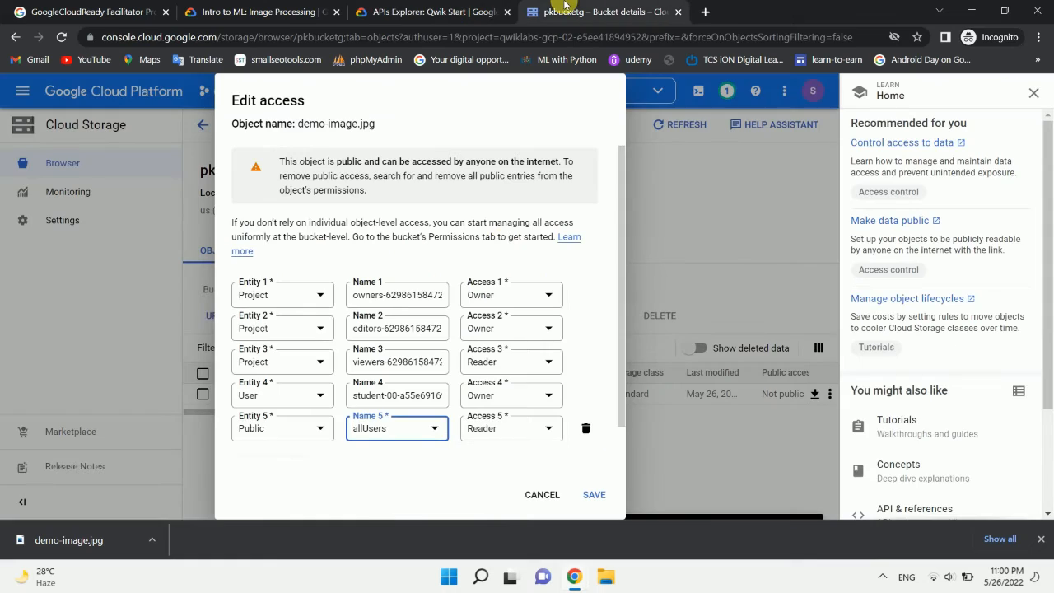
click(594, 495)
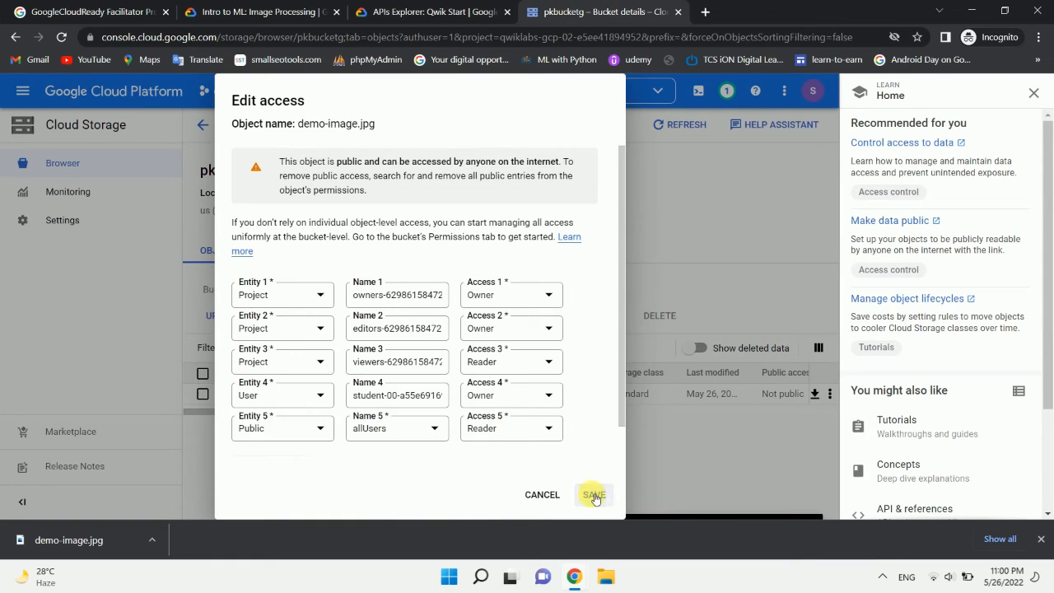
Step: Run the Task 2 progress check for making the uploaded image publicly accessible in the lab instructions
click(449, 7)
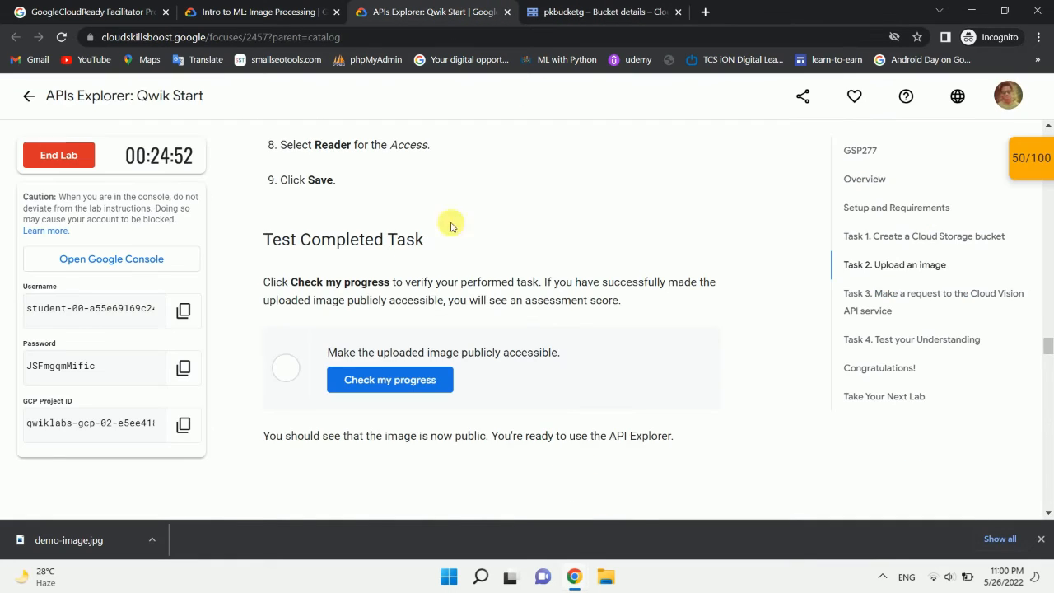
scroll(436, 264, down, 2)
click(552, 5)
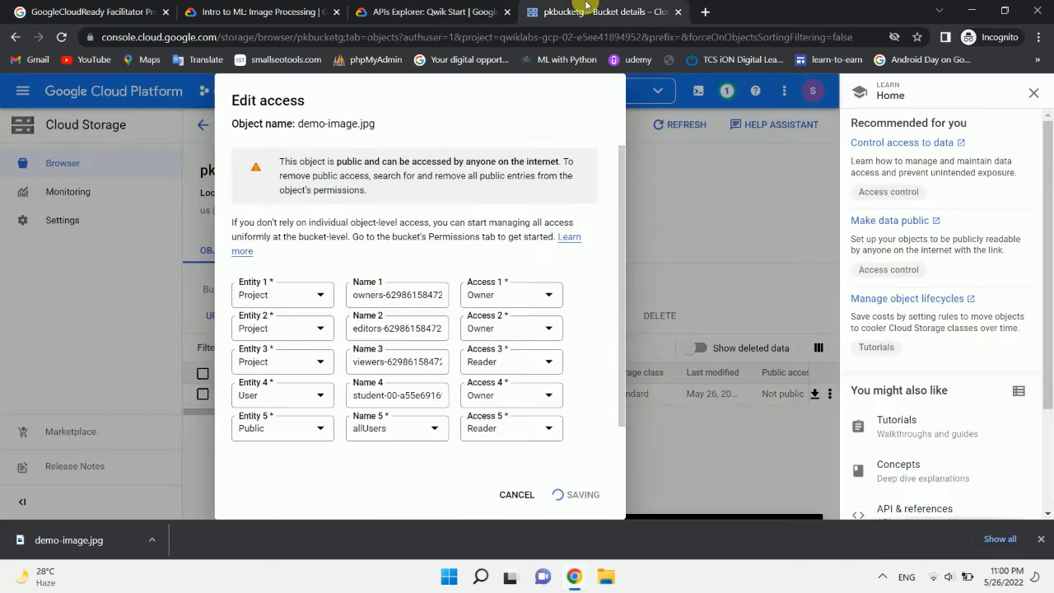
click(377, 7)
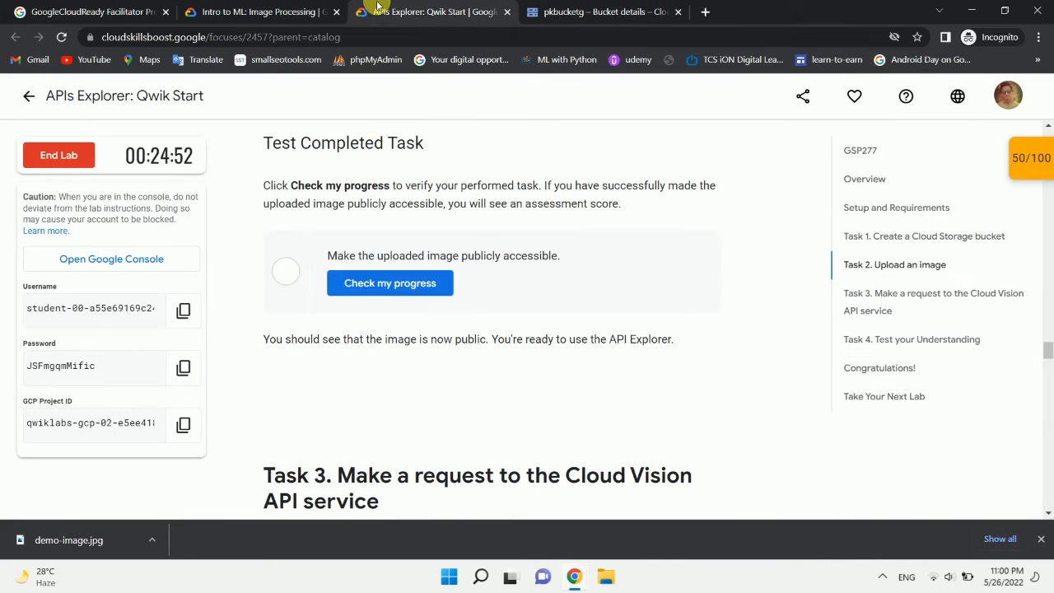
click(379, 283)
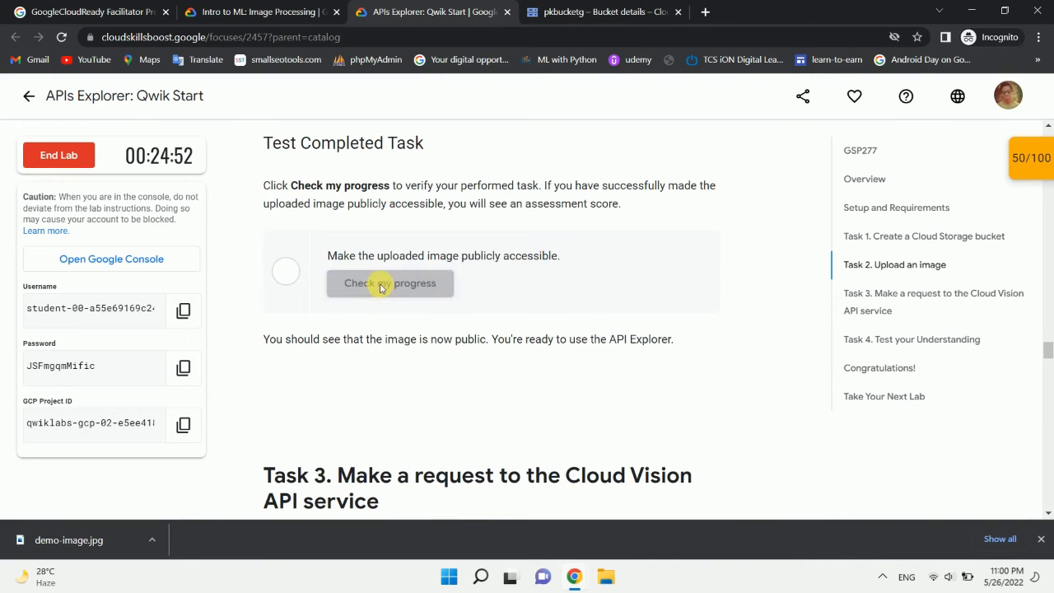
Step: Expand the lab's score overview, recheck the public image checkpoint there, and collapse the overview
click(1013, 176)
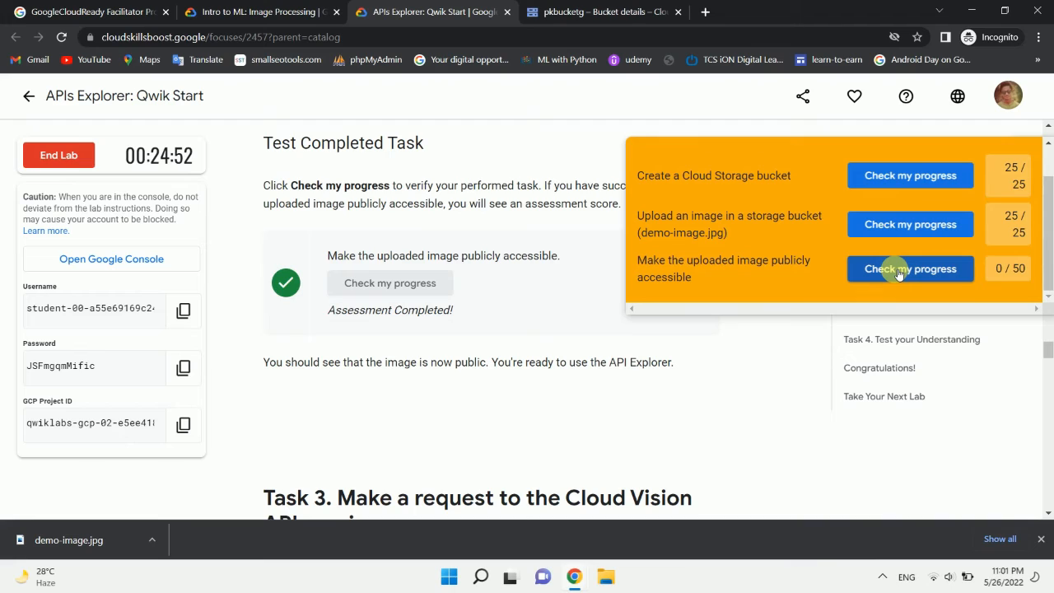
click(899, 272)
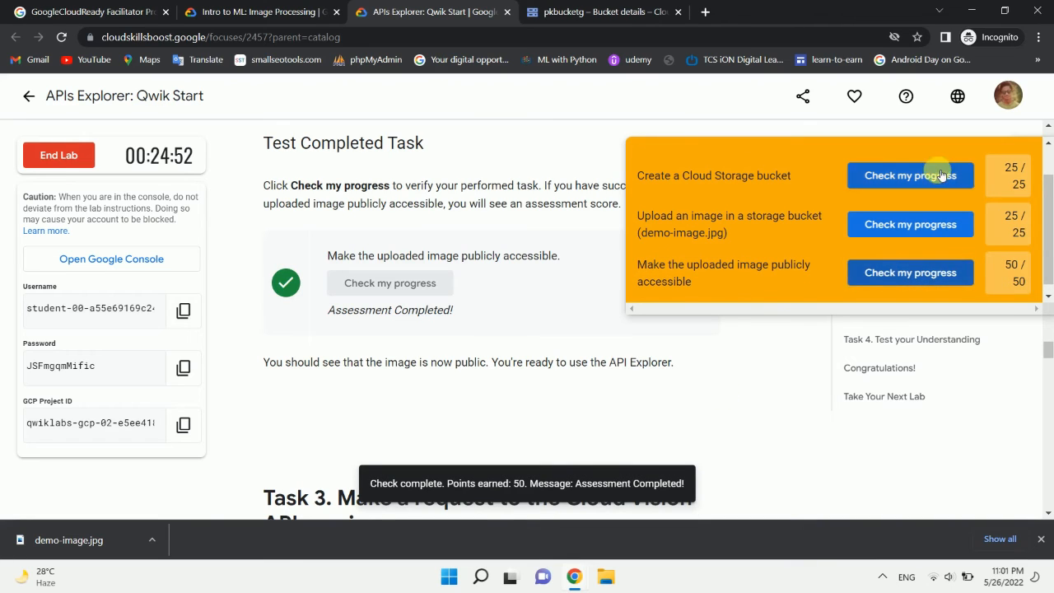
scroll(941, 175, up, 1)
click(1013, 164)
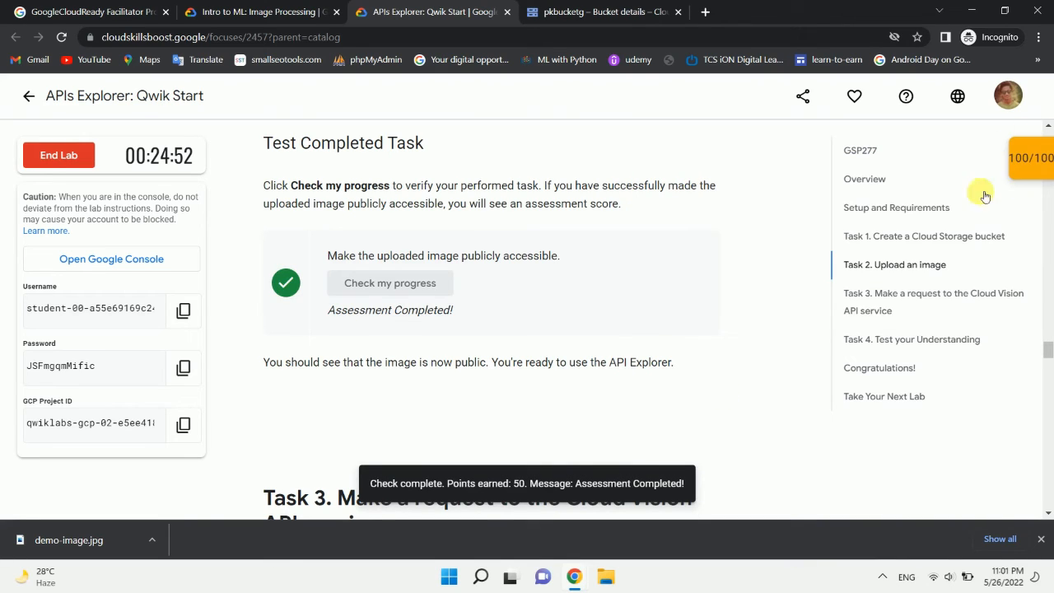
mouse_move(1003, 151)
mouse_down()
mouse_move(1033, 180)
mouse_move(1018, 152)
mouse_up()
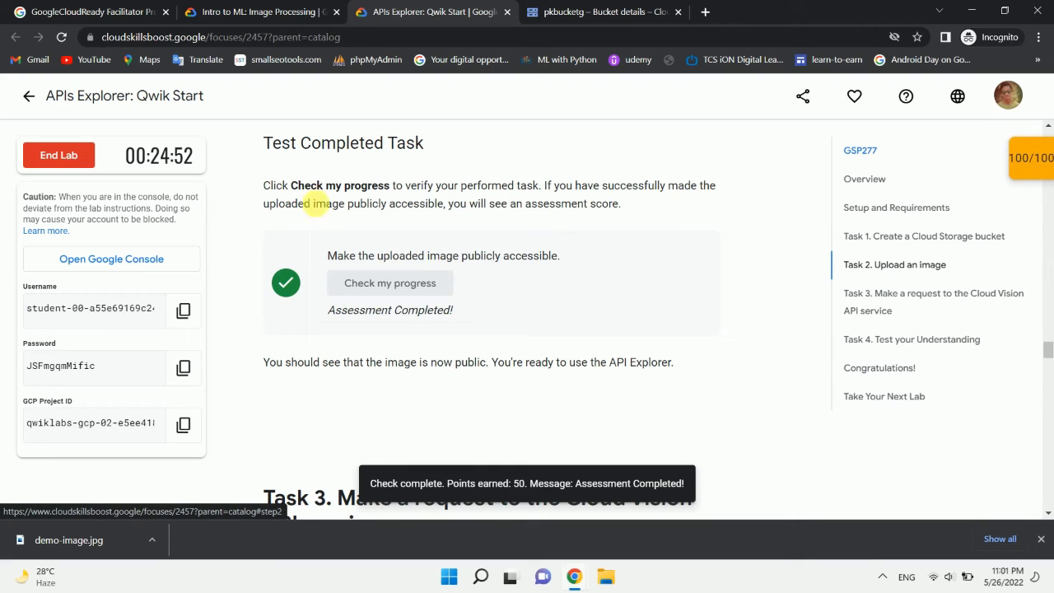
Step: End the APIs Explorer: Qwik Start lab and submit a five-star rating without comments
click(59, 156)
click(669, 355)
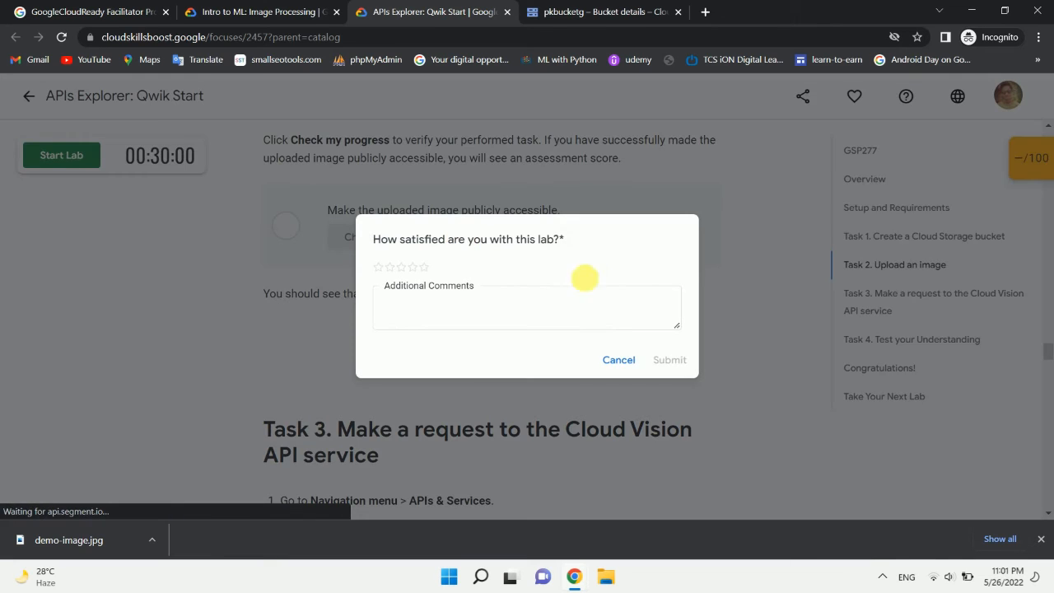
click(426, 275)
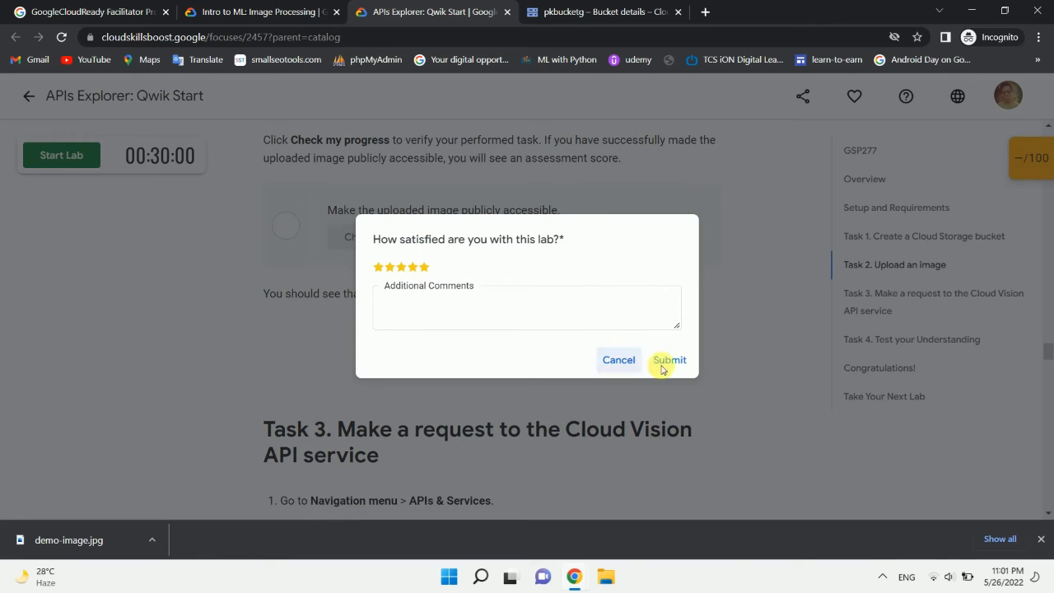
click(671, 361)
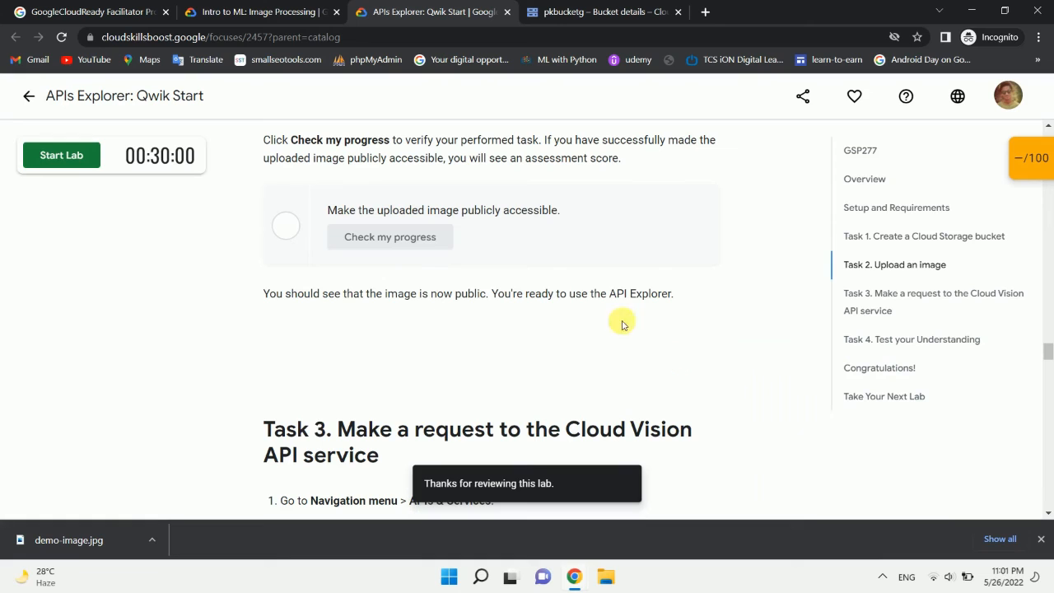
Step: Reload the Intro to ML: Image Processing quest page and examine the completion status of the APIs Explorer: Qwik Start lab
click(290, 6)
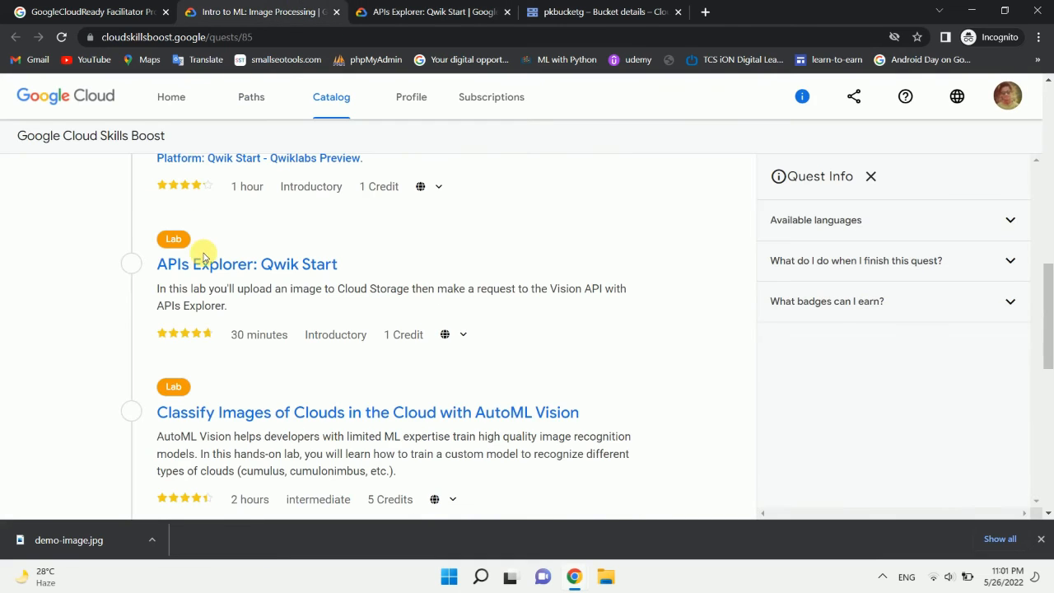
scroll(202, 247, up, 1)
click(61, 38)
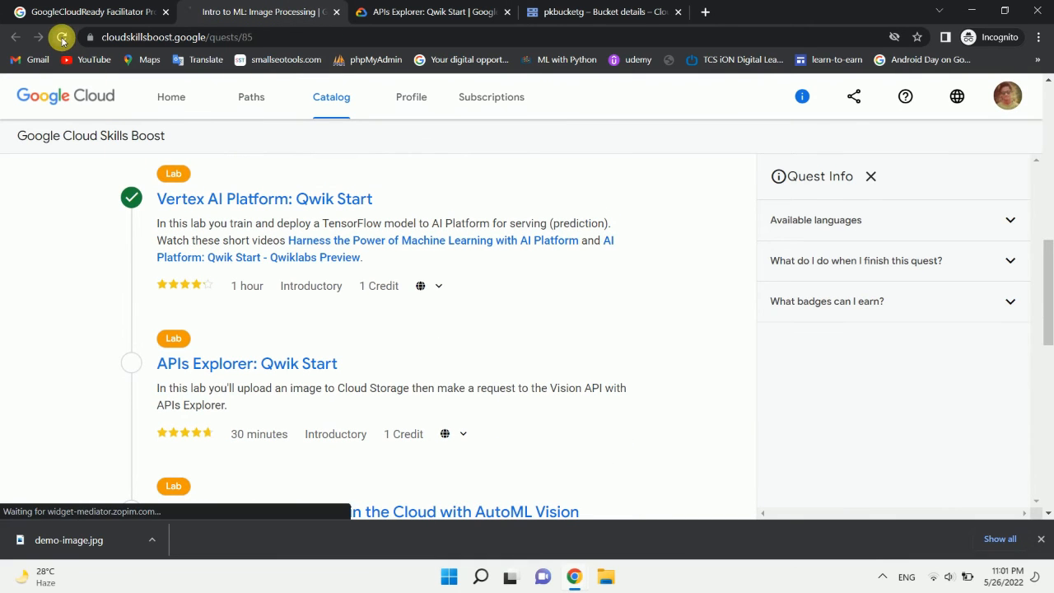
scroll(277, 443, down, 1)
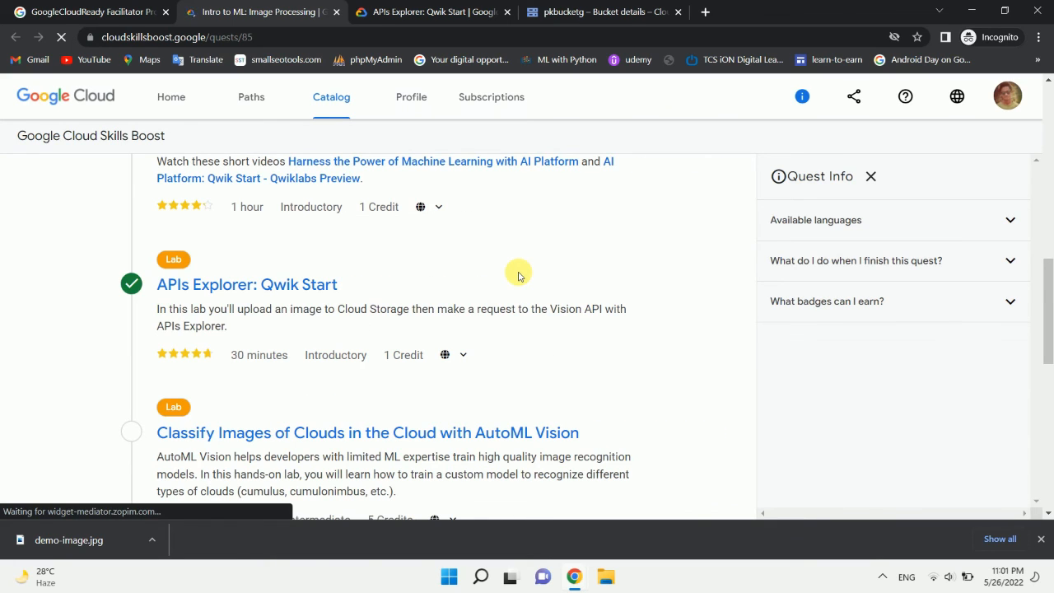
drag(150, 279, 541, 368)
click(541, 370)
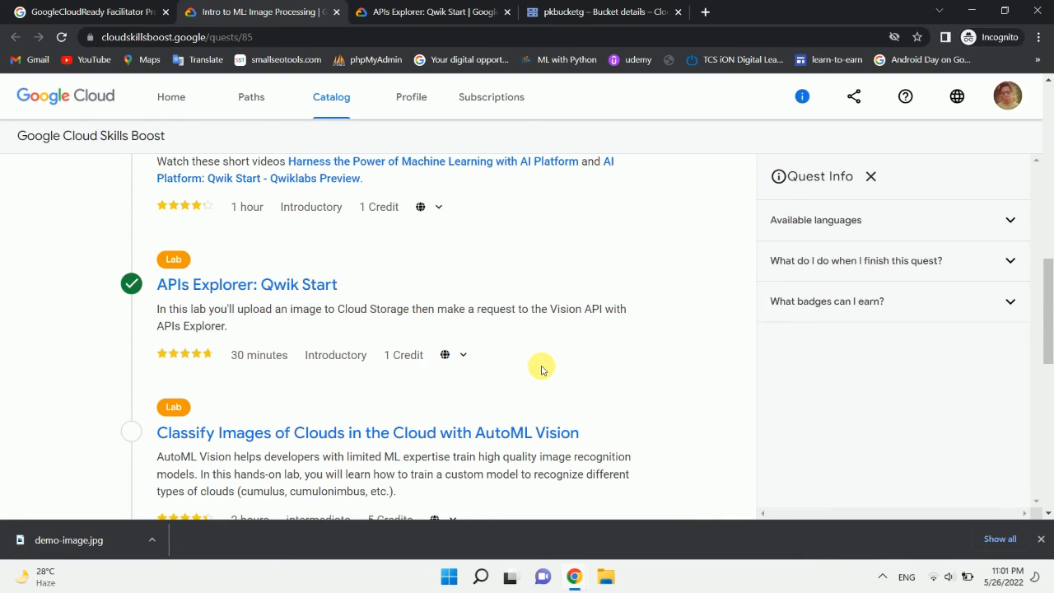